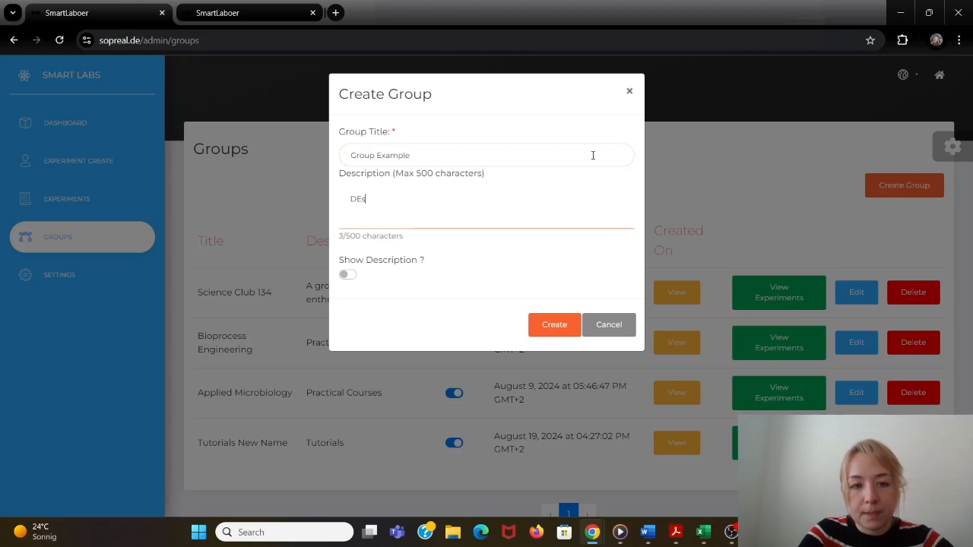
- Create the group "Group Example" with the description "Description" and open its list of experiments
{"action": "type", "text": "cription"}
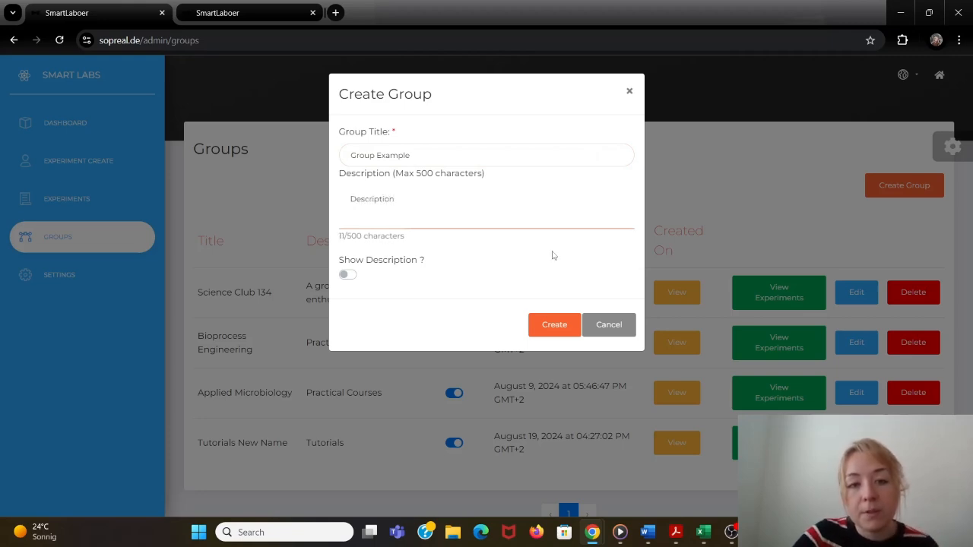
{"action": "left_click", "coordinate": [557, 325]}
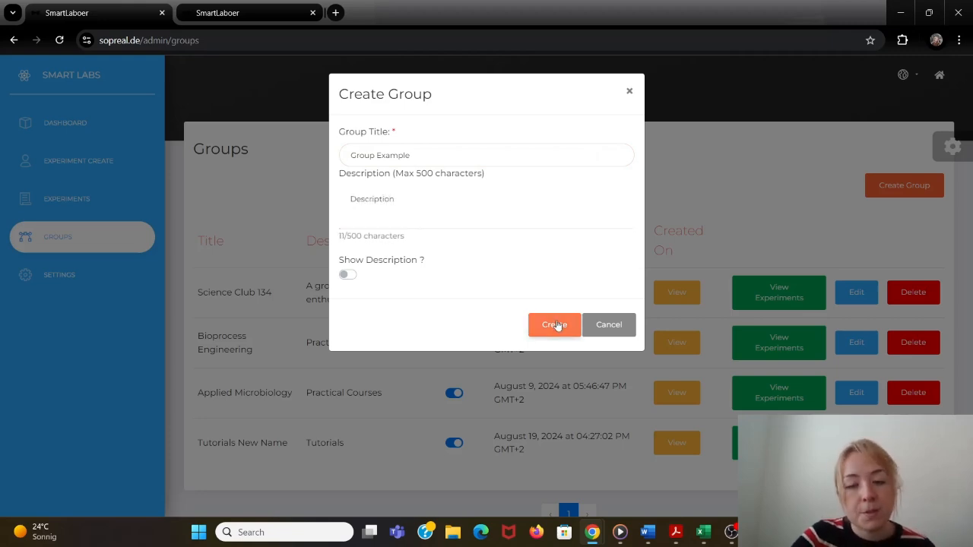
{"action": "scroll", "coordinate": [558, 322], "scroll_direction": "down", "scroll_amount": 2}
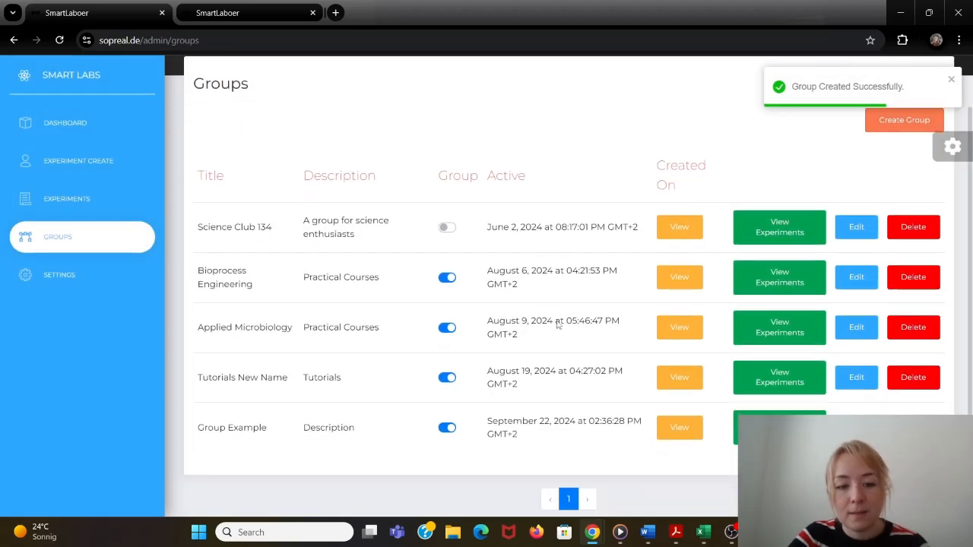
{"action": "left_click", "coordinate": [780, 375]}
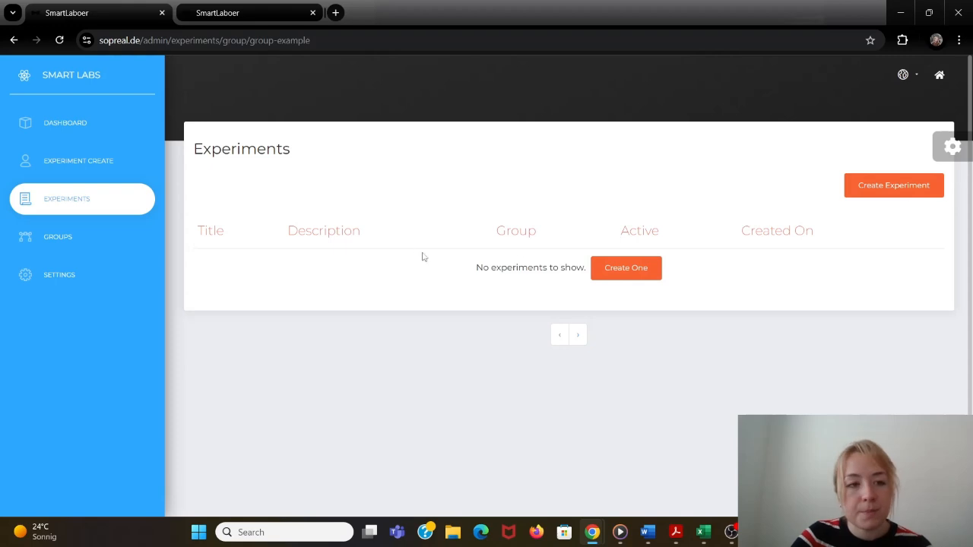
- Create an experiment titled "Experiment Example" with the description "Description"
{"action": "left_click", "coordinate": [75, 173]}
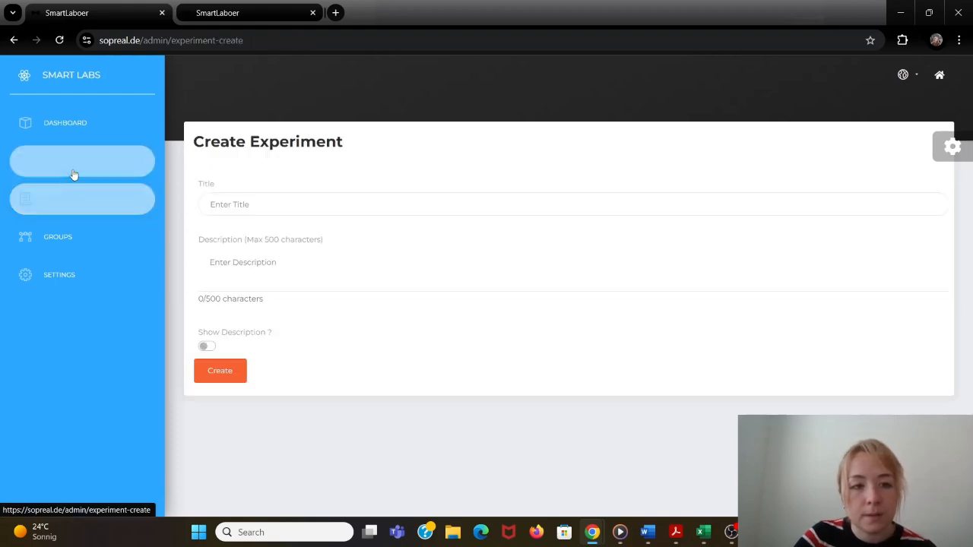
{"action": "left_click", "coordinate": [242, 204]}
{"action": "type", "text": "Experiment"}
{"action": "type", "text": "Description"}
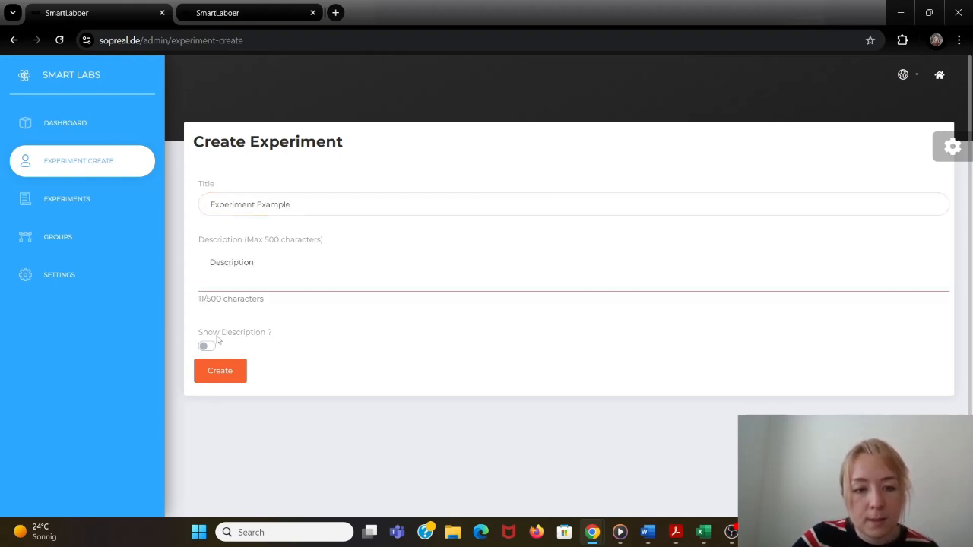
{"action": "left_click", "coordinate": [239, 371]}
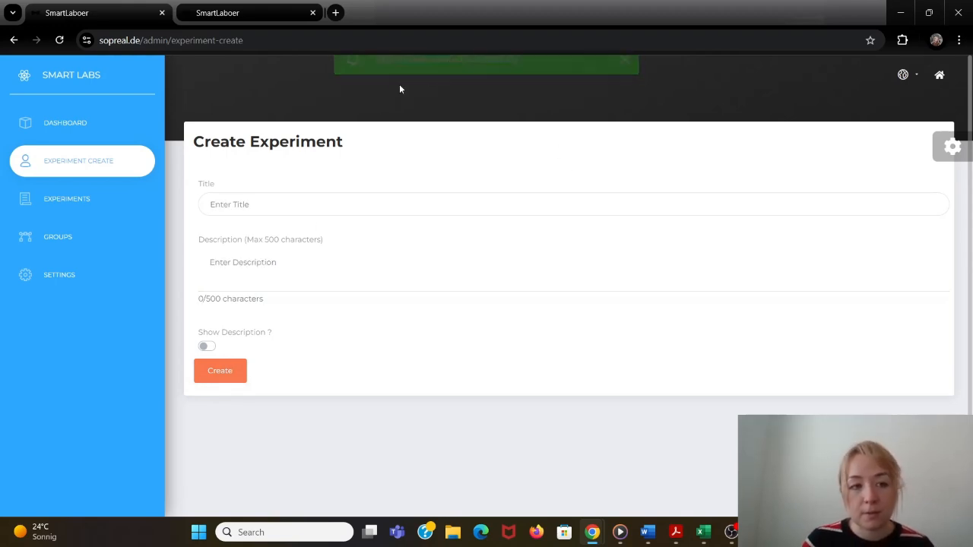
- Find Experiment Example on page 4 of the experiments list and assign it to Group Example
{"action": "left_click", "coordinate": [109, 201]}
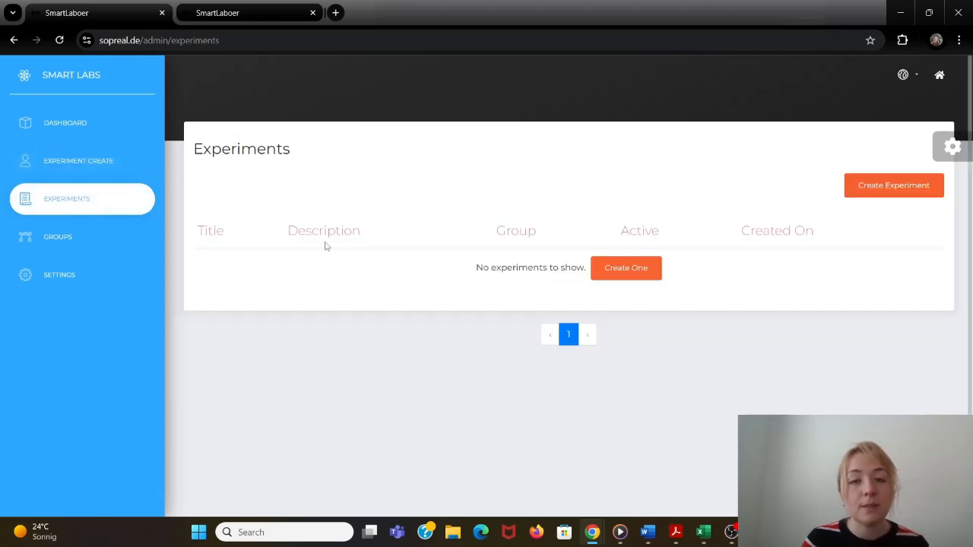
{"action": "scroll", "coordinate": [325, 244], "scroll_direction": "down", "scroll_amount": 4}
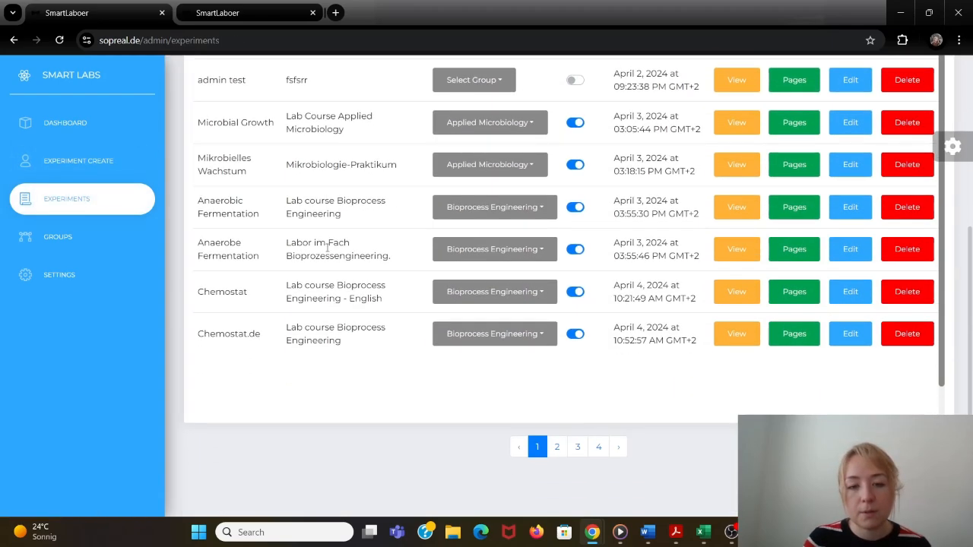
{"action": "left_click", "coordinate": [598, 448]}
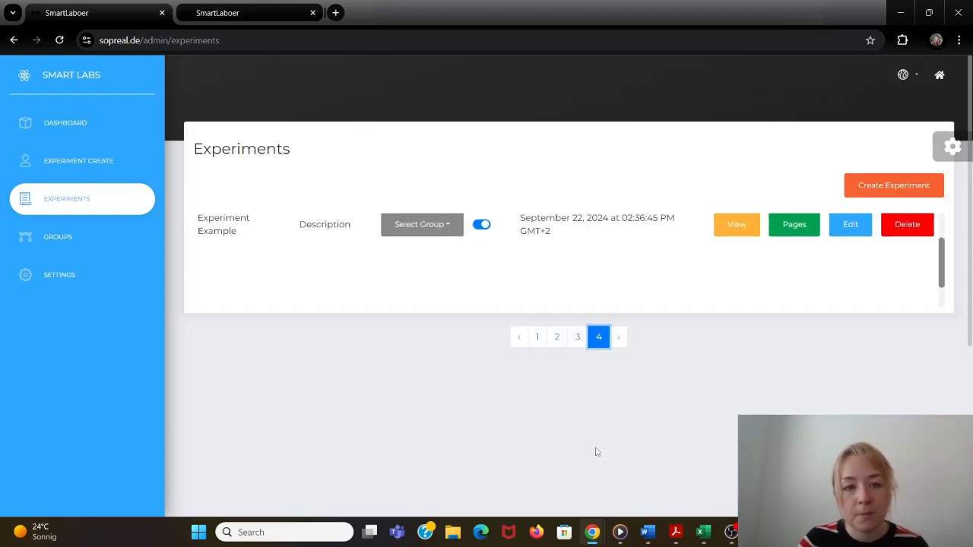
{"action": "left_click", "coordinate": [436, 234]}
{"action": "scroll", "coordinate": [434, 272], "scroll_direction": "down", "scroll_amount": 2}
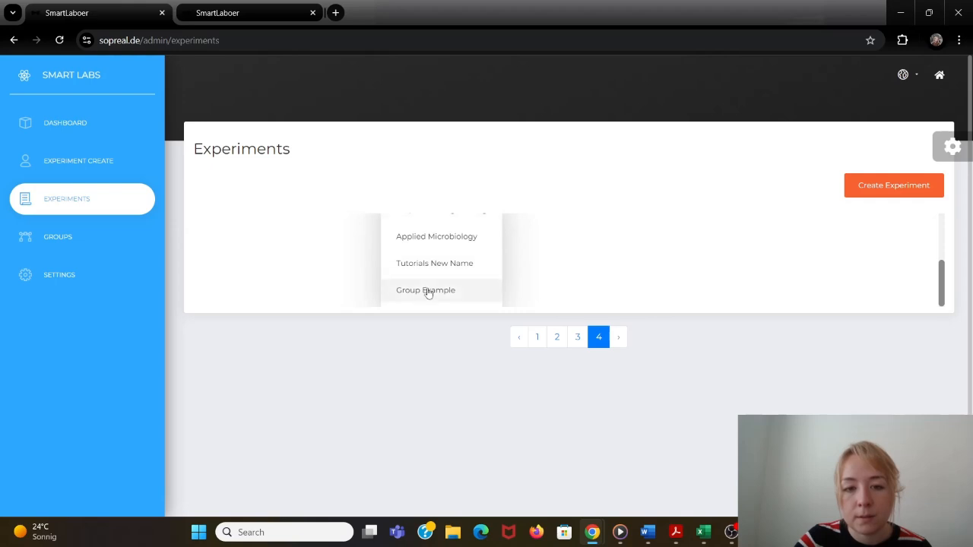
{"action": "left_click", "coordinate": [428, 291]}
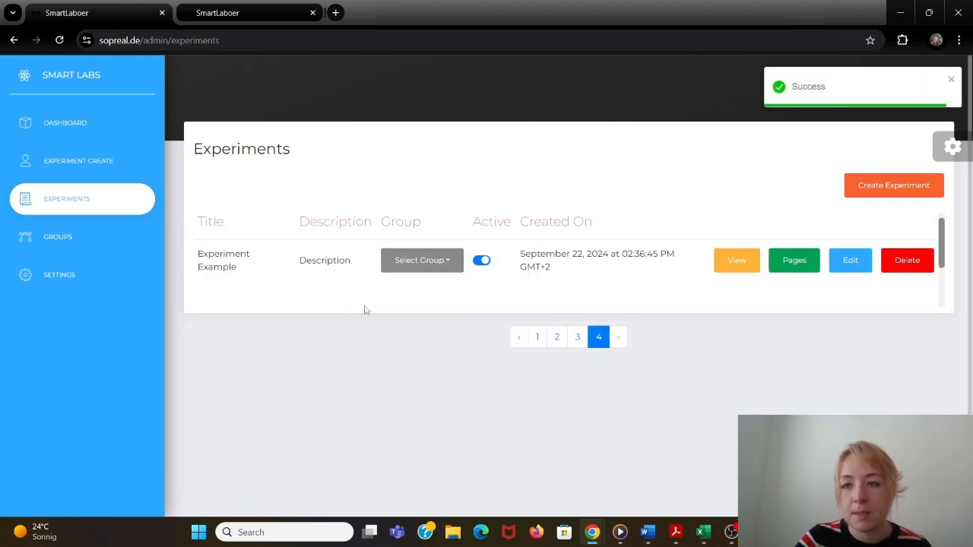
- View the experiments belonging to Group Example and open the pages of Experiment Example
{"action": "left_click", "coordinate": [60, 238]}
{"action": "scroll", "coordinate": [241, 307], "scroll_direction": "down", "scroll_amount": 2}
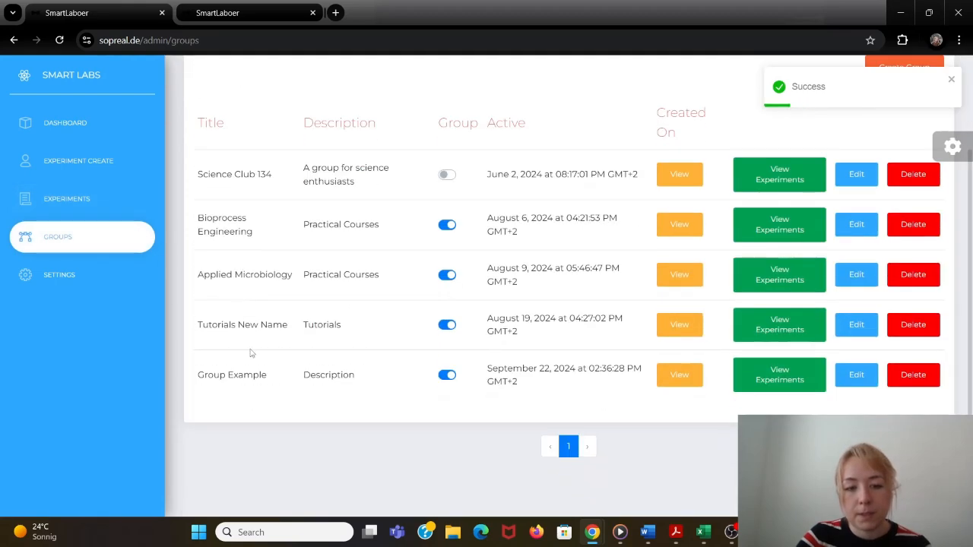
{"action": "left_click", "coordinate": [811, 380]}
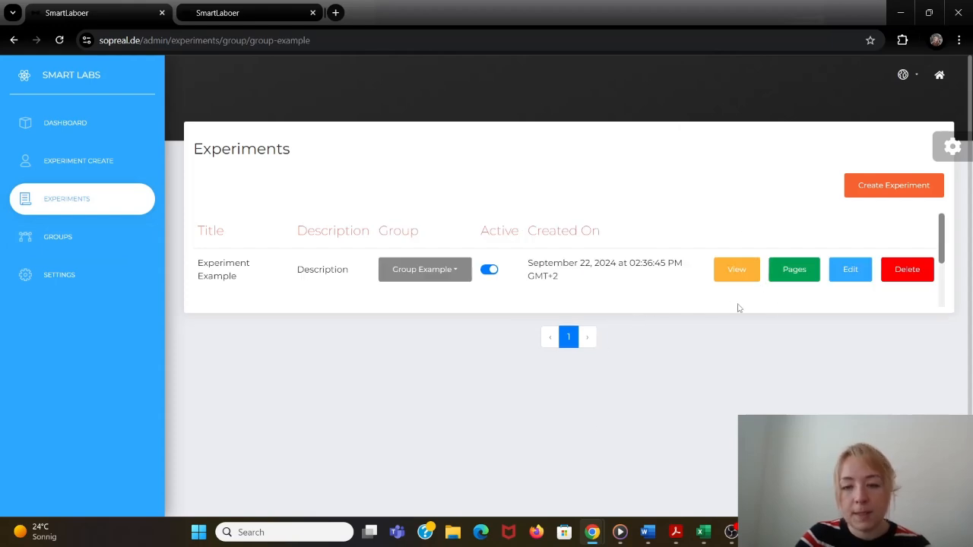
{"action": "left_click", "coordinate": [794, 271]}
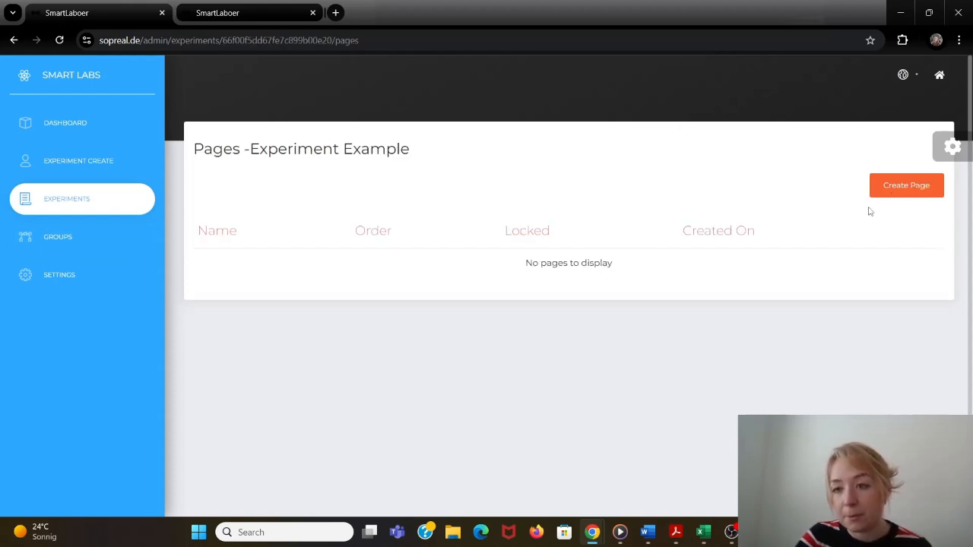
- Create a page titled "Page N1" with page order 1 and page locking enabled
{"action": "left_click", "coordinate": [913, 186]}
{"action": "left_click", "coordinate": [543, 158]}
{"action": "type", "text": "Page N1"}
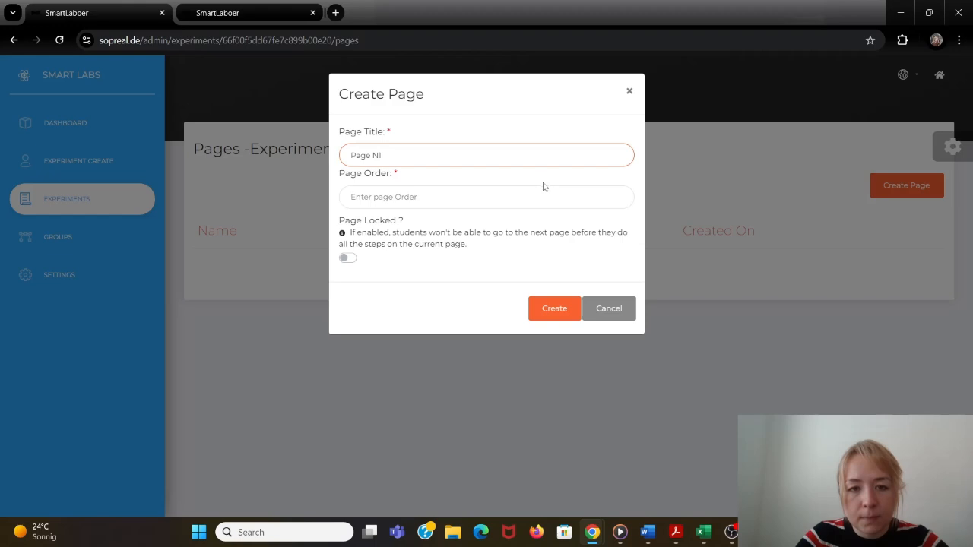
{"action": "left_click", "coordinate": [545, 190]}
{"action": "type", "text": "1"}
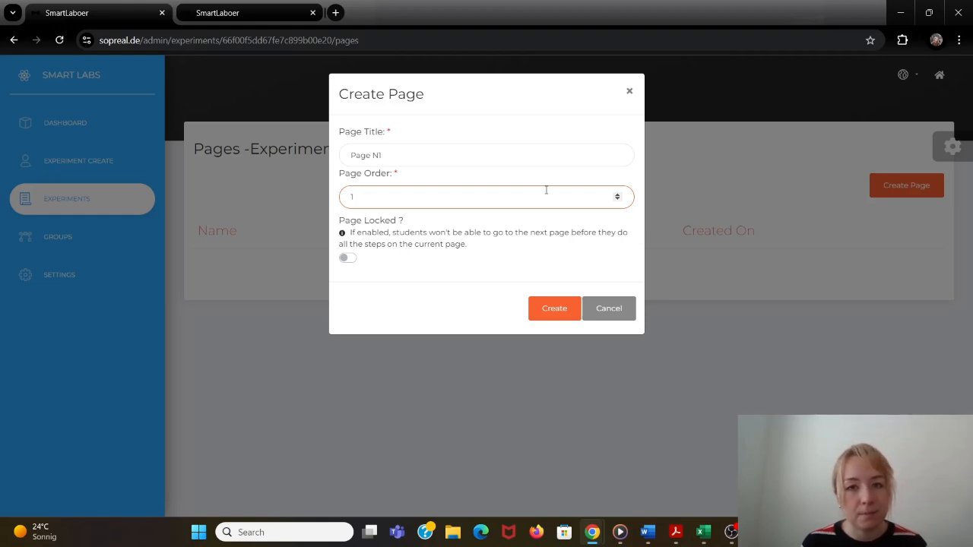
{"action": "left_click", "coordinate": [348, 259]}
{"action": "left_click", "coordinate": [566, 316]}
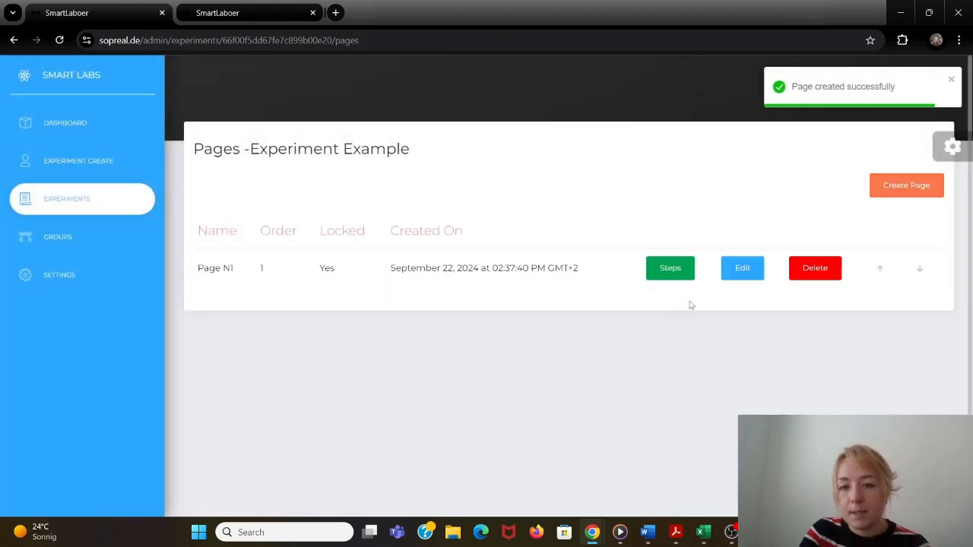
- Start a new step of type Text on Page N1 with the content "This is an example text"
{"action": "left_click", "coordinate": [670, 268]}
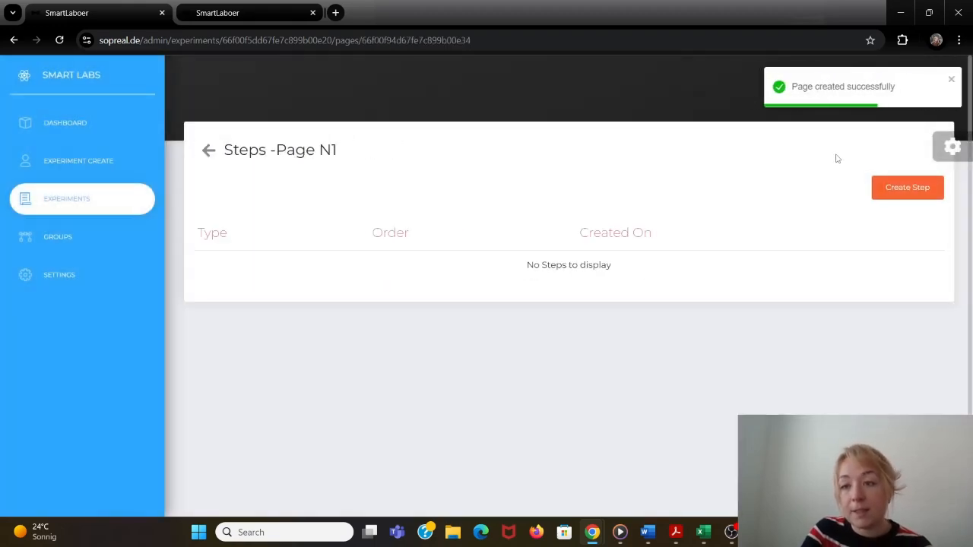
{"action": "left_click", "coordinate": [906, 187]}
{"action": "left_click", "coordinate": [669, 295]}
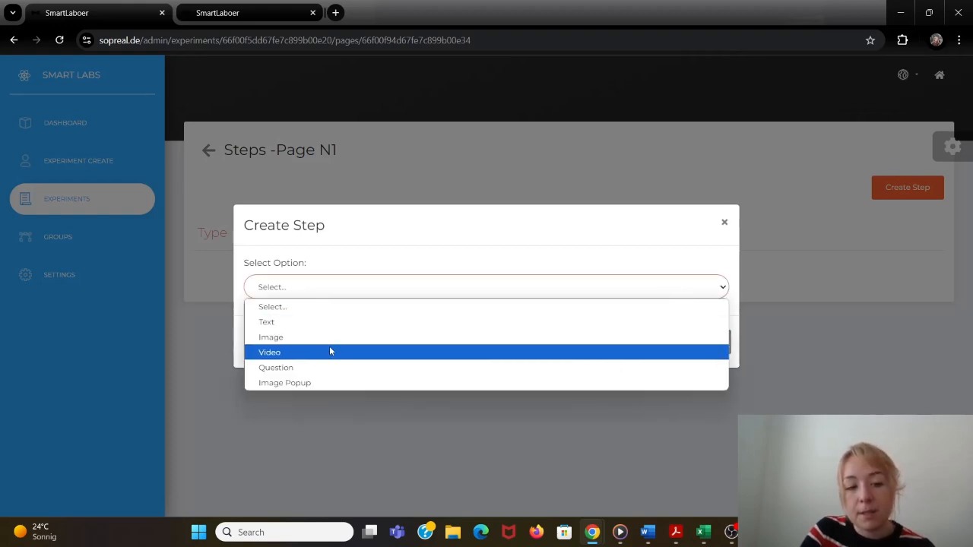
{"action": "left_click", "coordinate": [297, 324]}
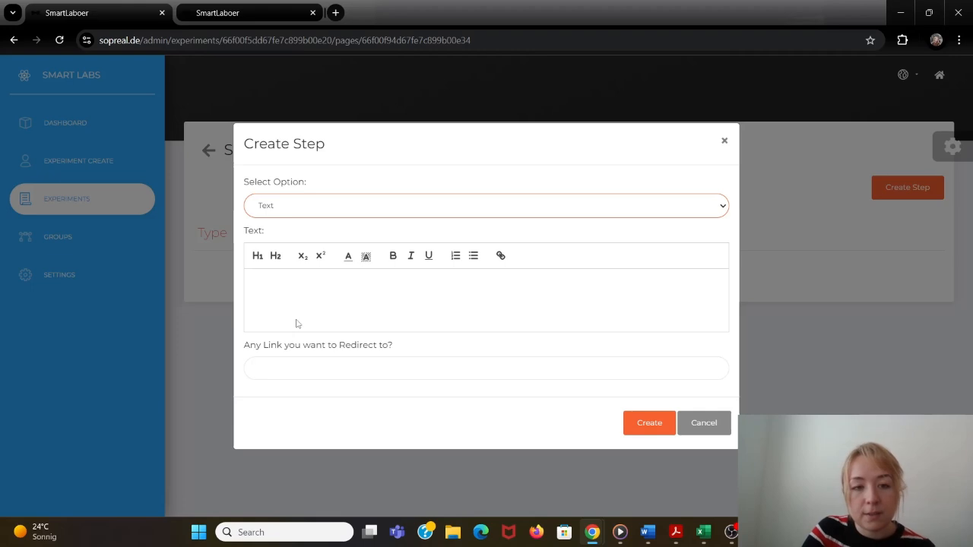
{"action": "type", "text": "hsi is"}
{"action": "type", "text": " an example text"}
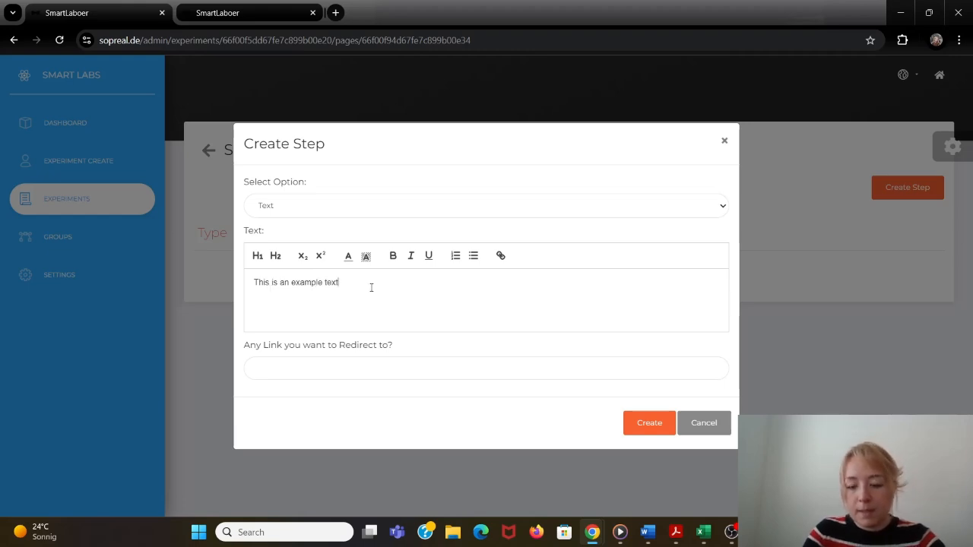
- Try the Heading 1 and Heading 2 formats on the whole example text, remove the heading, and check the highlight colour option
{"action": "key", "text": "ctrl+a"}
{"action": "left_click", "coordinate": [260, 261]}
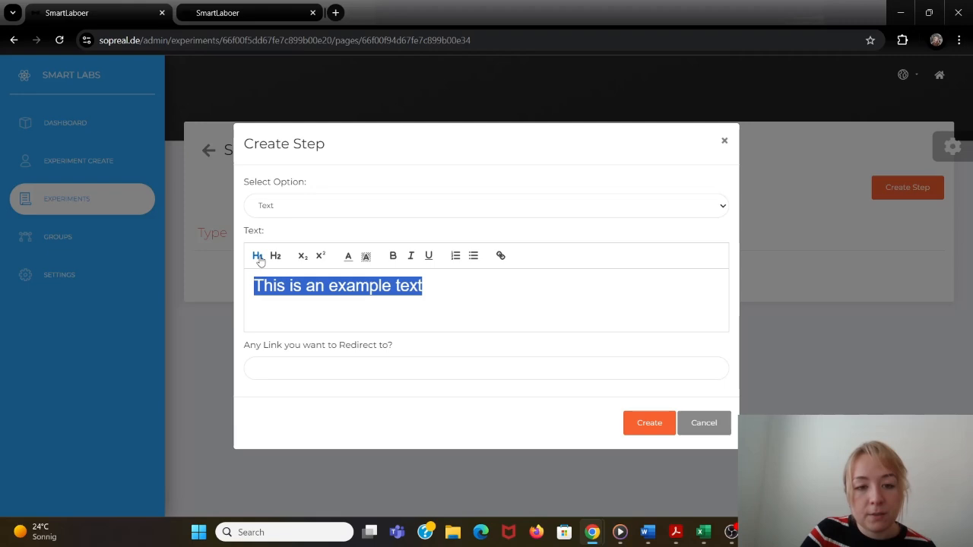
{"action": "left_click", "coordinate": [276, 259]}
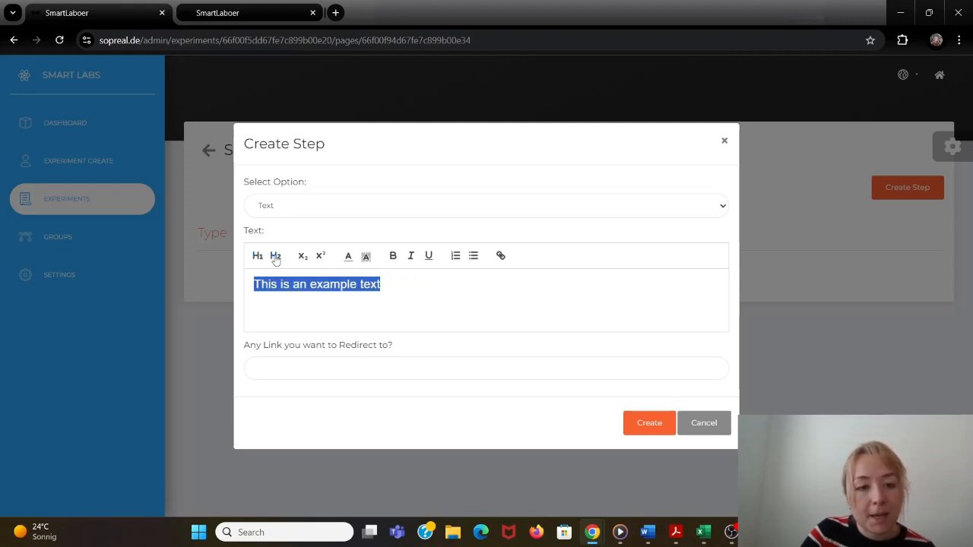
{"action": "left_click", "coordinate": [276, 260]}
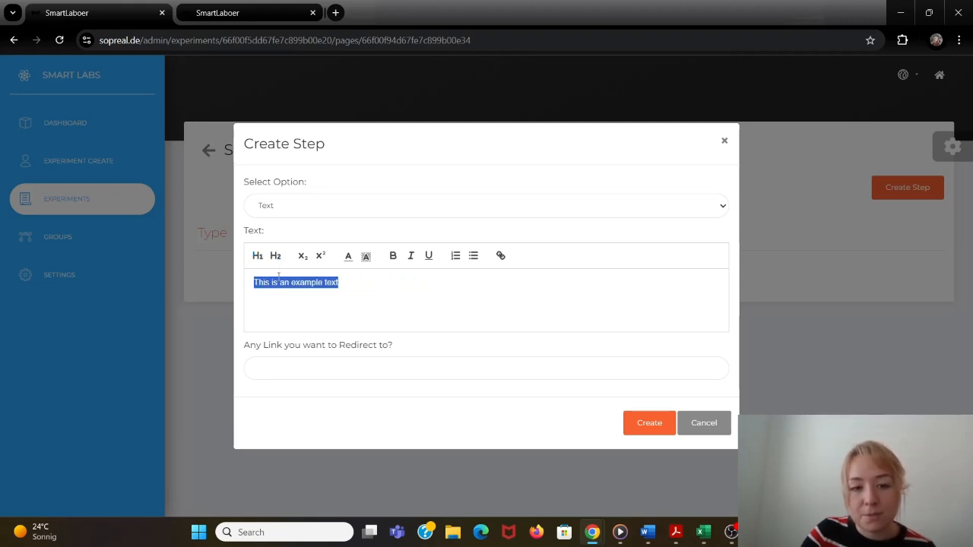
{"action": "left_click", "coordinate": [367, 258]}
{"action": "left_click", "coordinate": [366, 259]}
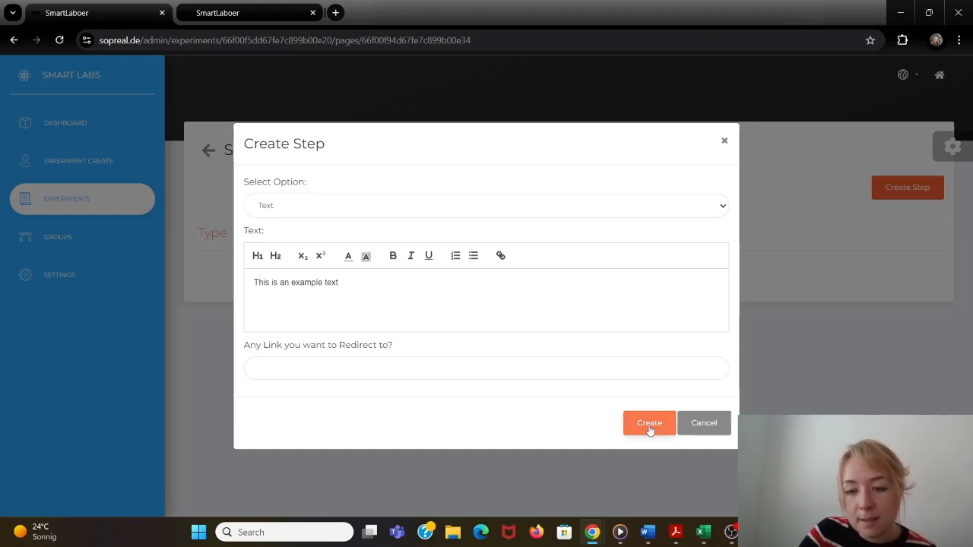
- Save the text step and open Experiment Example under Hochschule Rhein Waal's Group Example on the public SmartLabOER site
{"action": "left_click", "coordinate": [650, 428]}
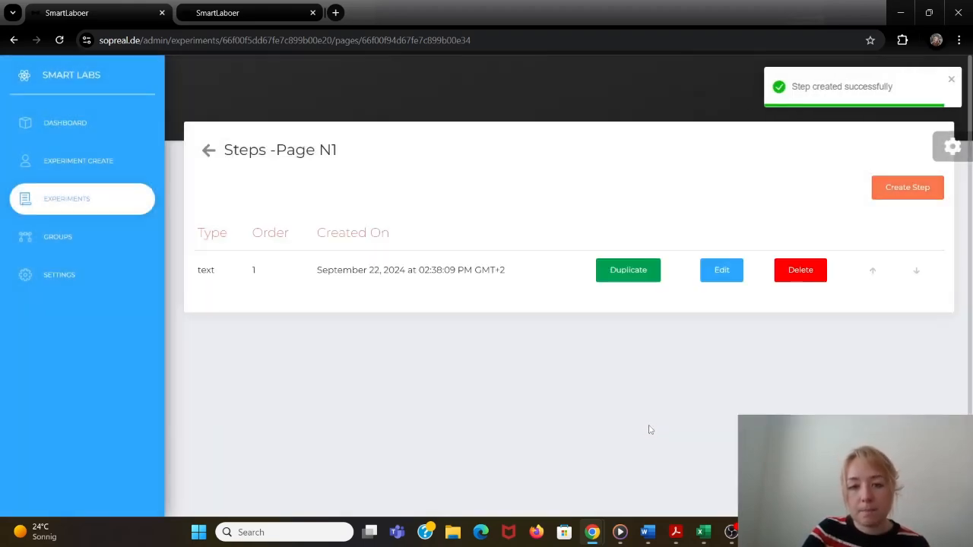
{"action": "left_click", "coordinate": [205, 19]}
{"action": "scroll", "coordinate": [367, 184], "scroll_direction": "down", "scroll_amount": 2}
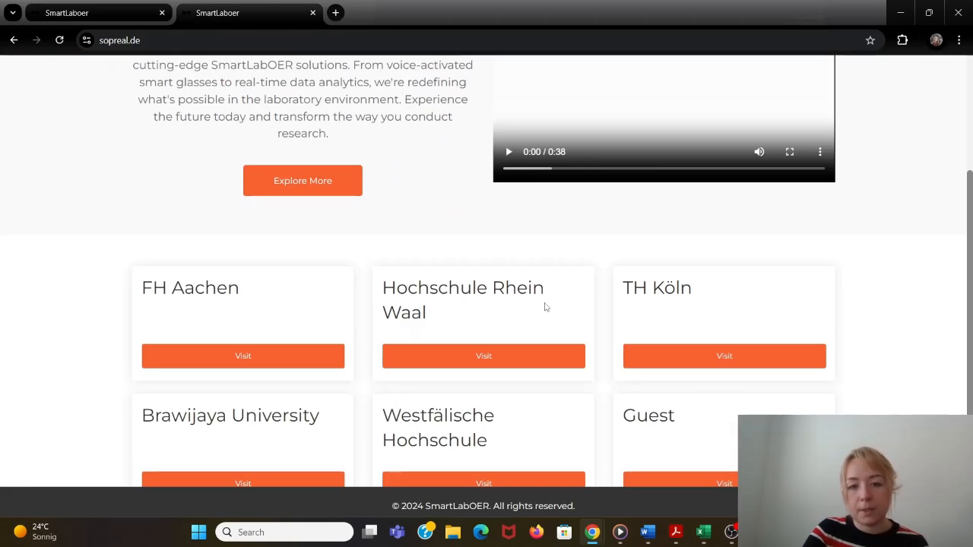
{"action": "left_click", "coordinate": [529, 347]}
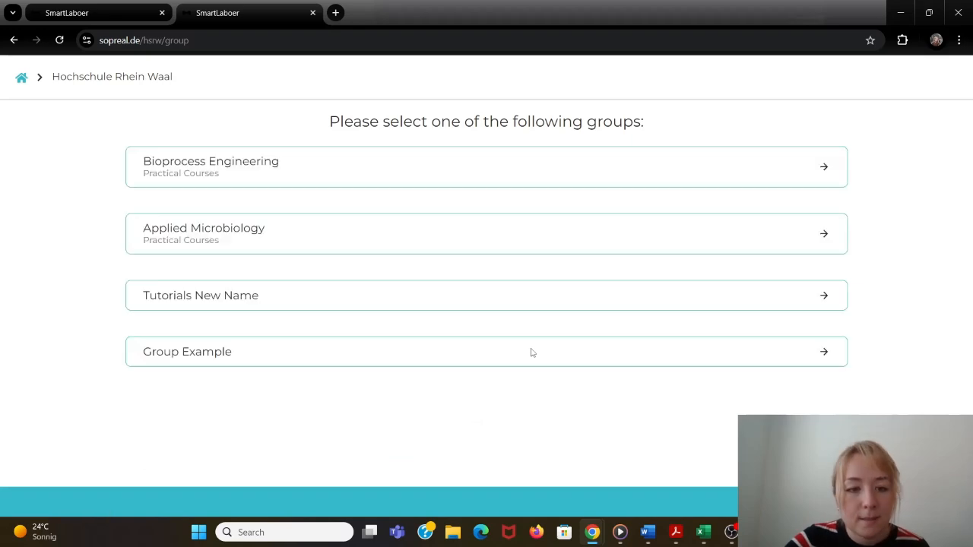
{"action": "left_click", "coordinate": [530, 357]}
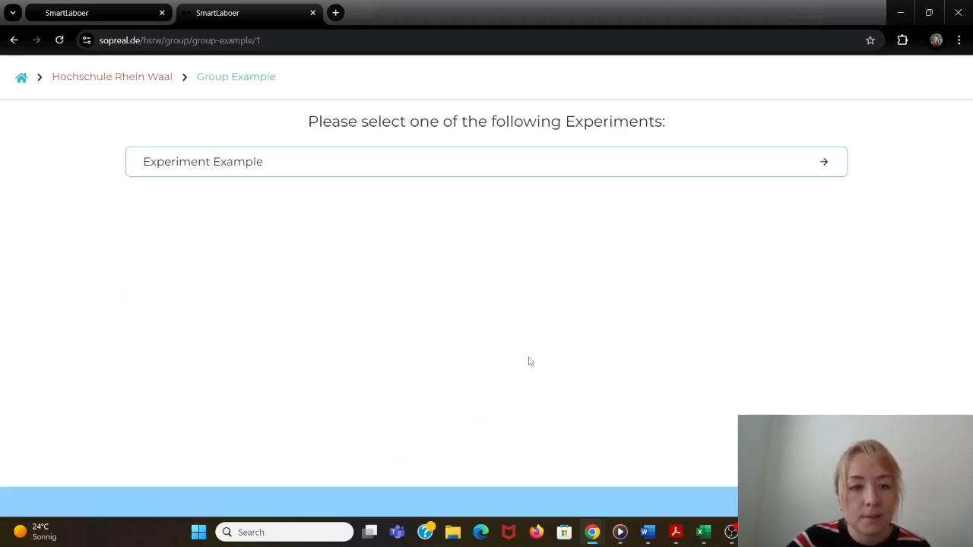
{"action": "left_click", "coordinate": [578, 168]}
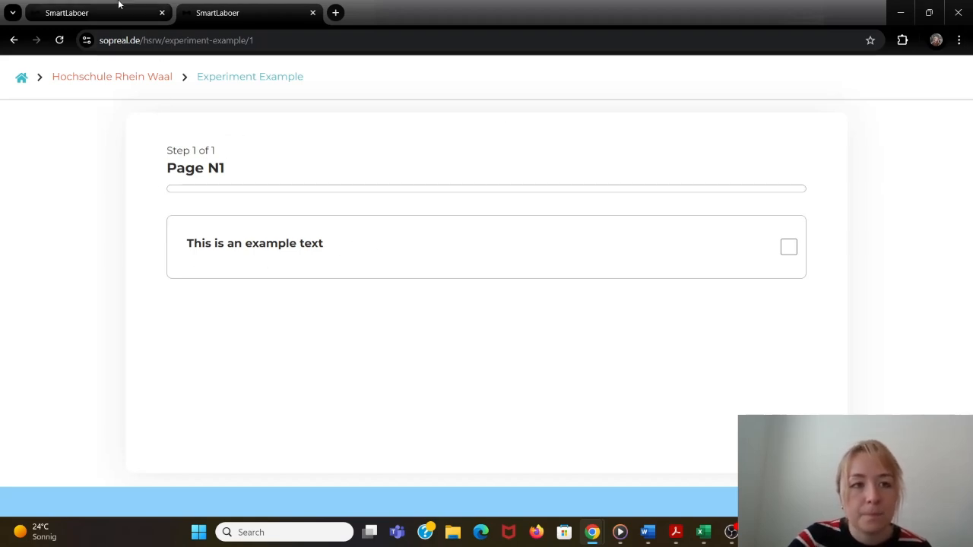
- Start a new step of type Image on Page N1 in the admin area and upload the micropipette JPG from Downloads
{"action": "left_click", "coordinate": [150, 9]}
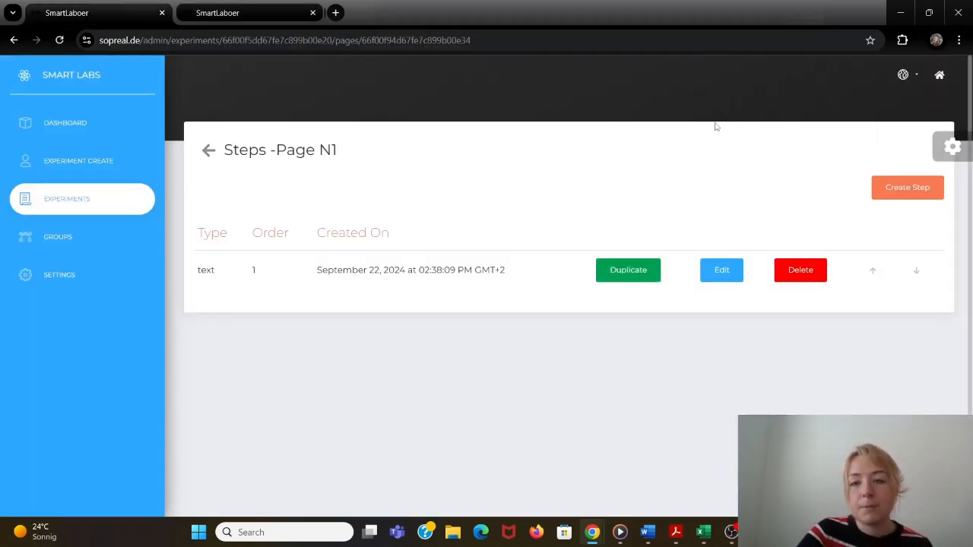
{"action": "left_click", "coordinate": [915, 190]}
{"action": "left_click", "coordinate": [600, 284]}
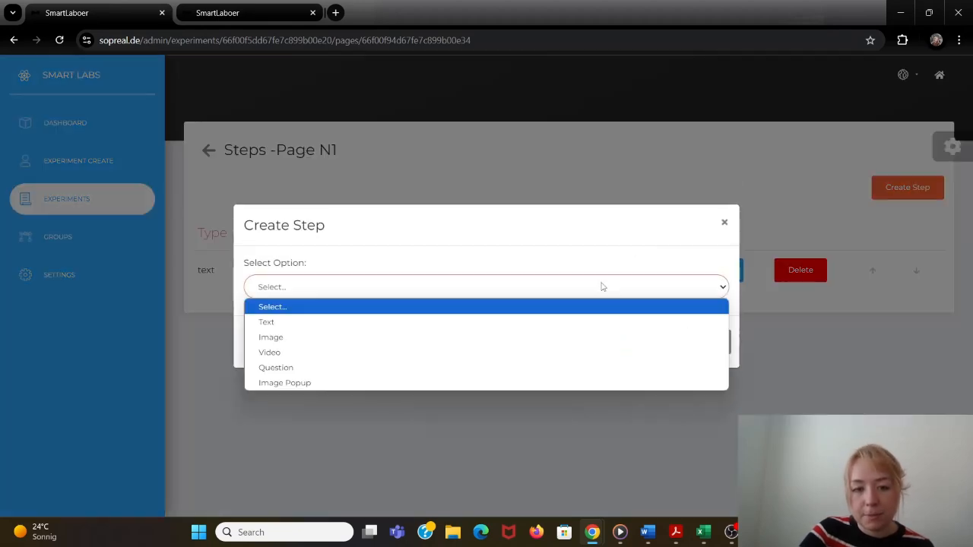
{"action": "left_click", "coordinate": [523, 340]}
{"action": "left_click", "coordinate": [272, 277]}
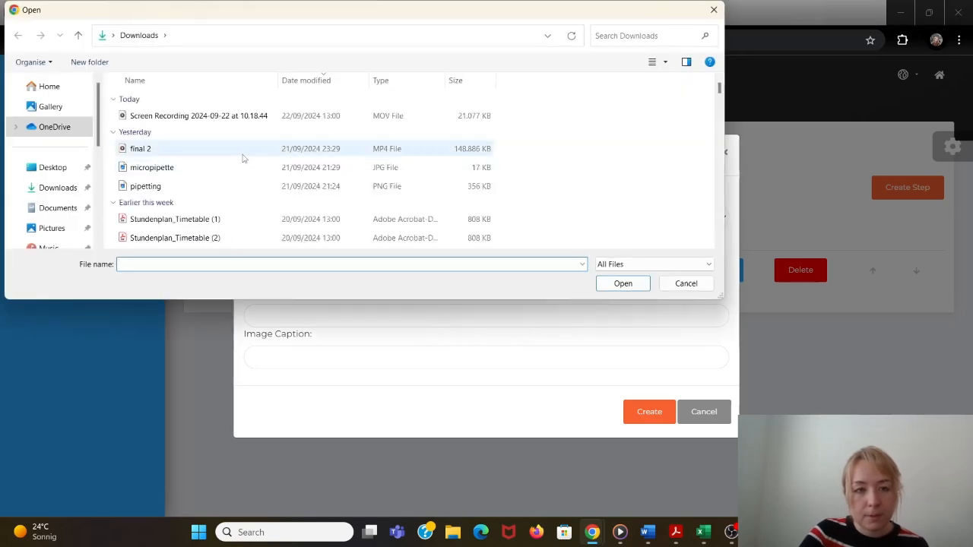
{"action": "left_click", "coordinate": [242, 169]}
{"action": "left_click", "coordinate": [621, 286]}
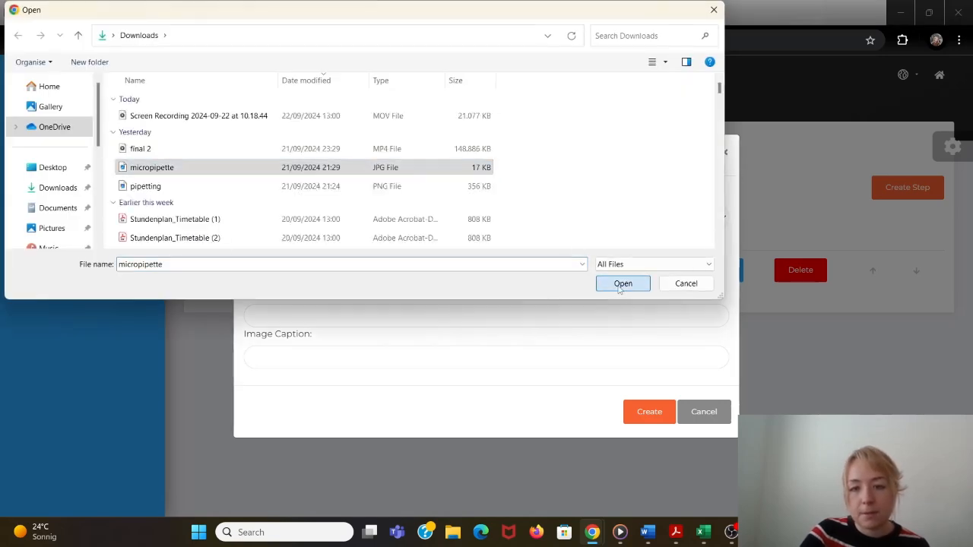
{"action": "left_click", "coordinate": [394, 261]}
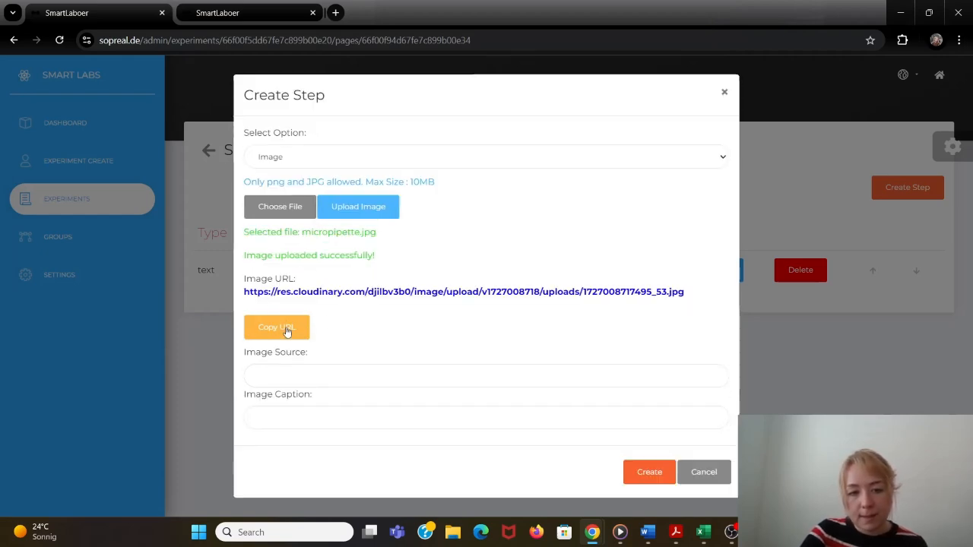
- Copy the uploaded image's URL into the image source, set the caption to "Micropipette" and create the step
{"action": "left_click", "coordinate": [287, 330]}
{"action": "left_click", "coordinate": [280, 374]}
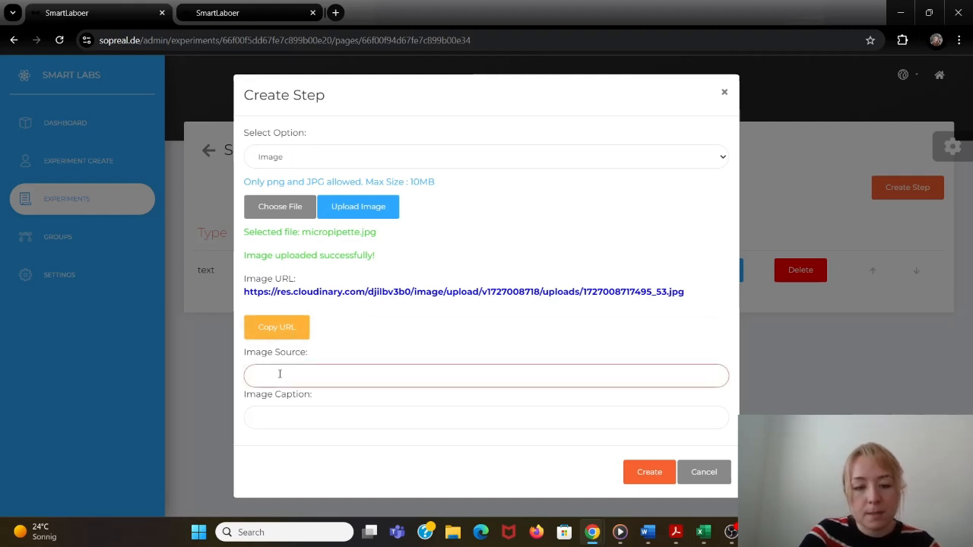
{"action": "key", "text": "ctrl+v"}
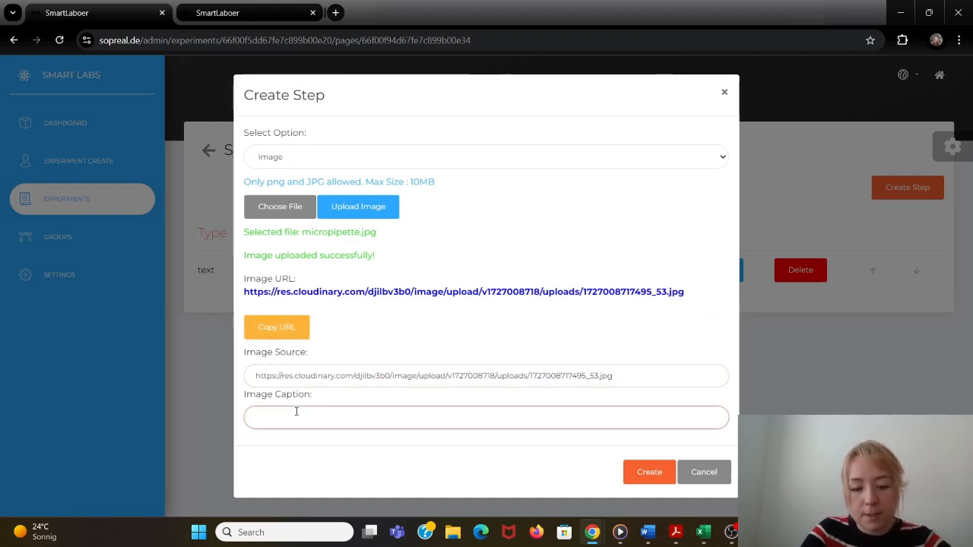
{"action": "type", "text": "Micropipette"}
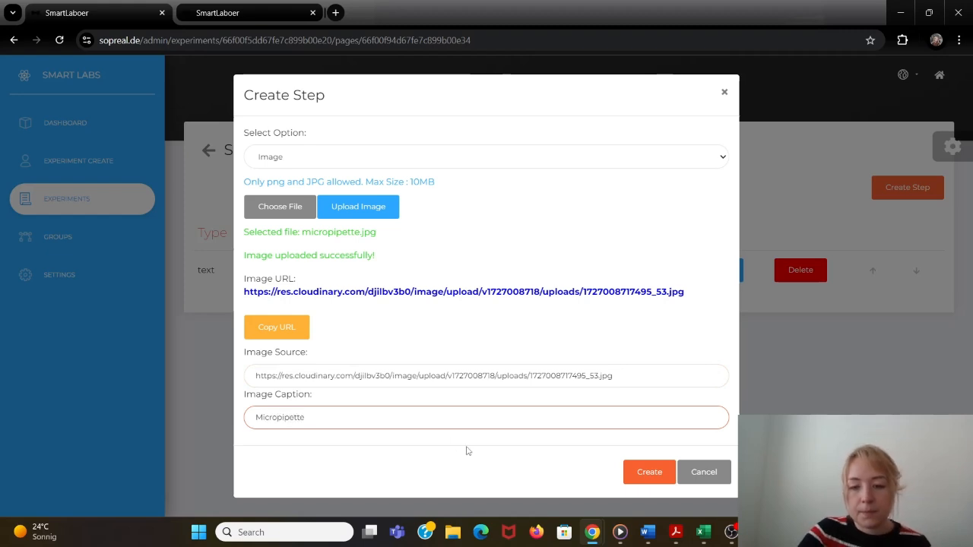
{"action": "left_click", "coordinate": [658, 473]}
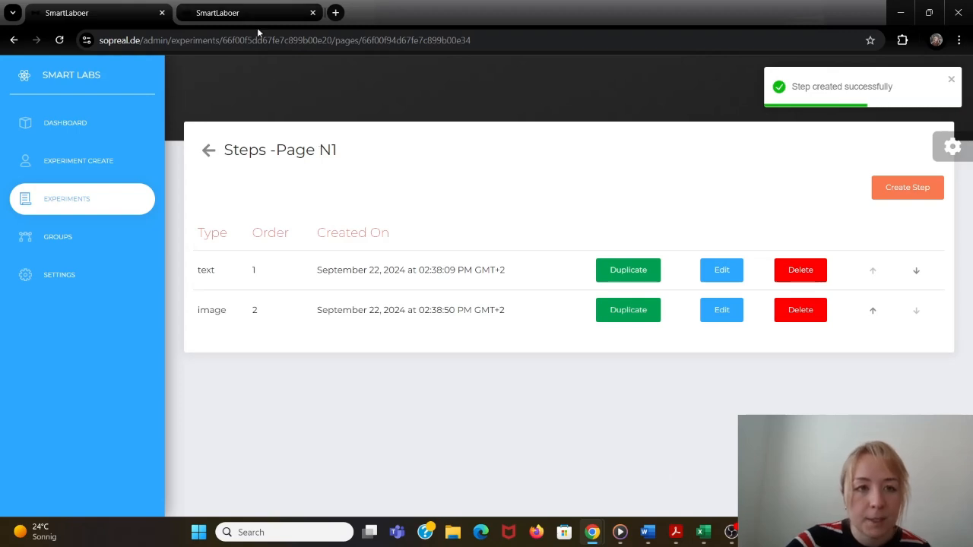
- Reload the public Experiment Example page and view the Micropipette image enlarged
{"action": "left_click", "coordinate": [257, 21]}
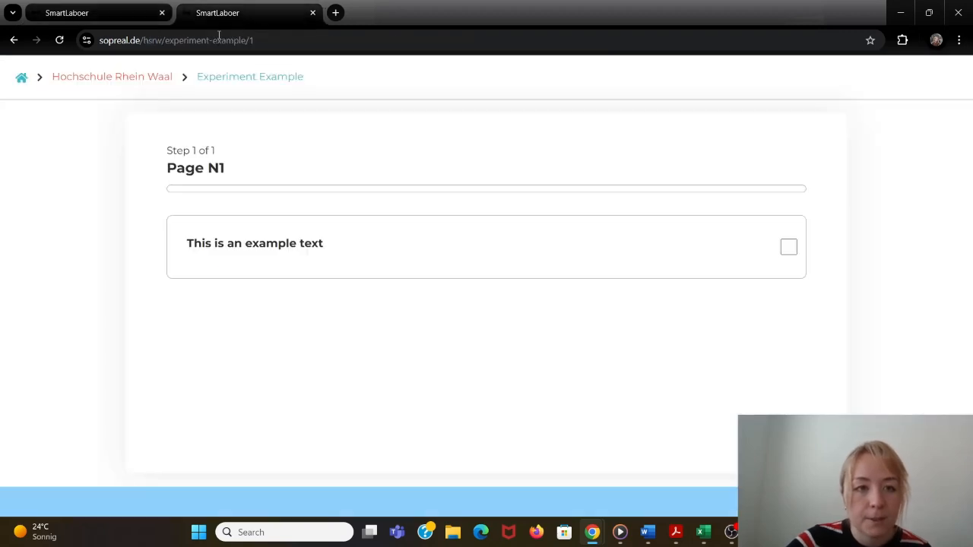
{"action": "left_click", "coordinate": [60, 40]}
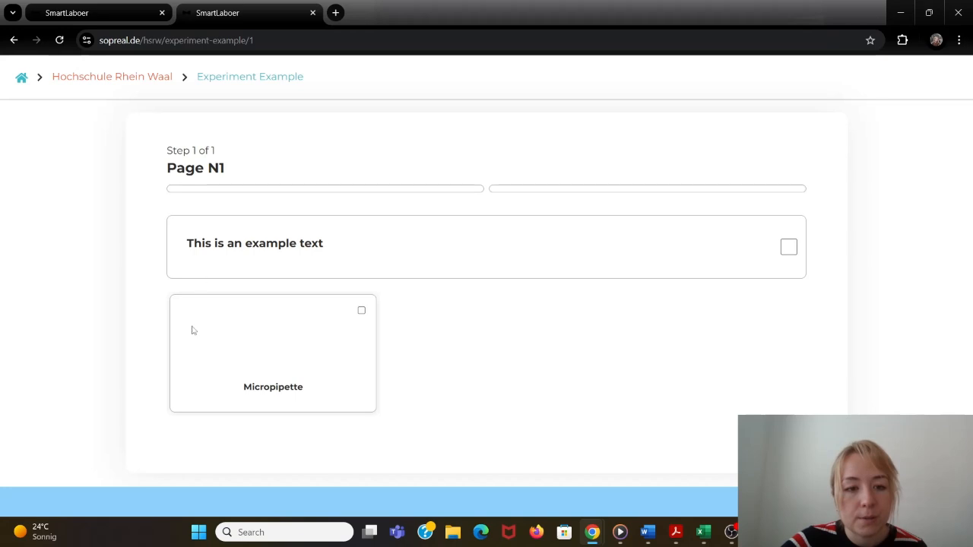
{"action": "left_click", "coordinate": [274, 362]}
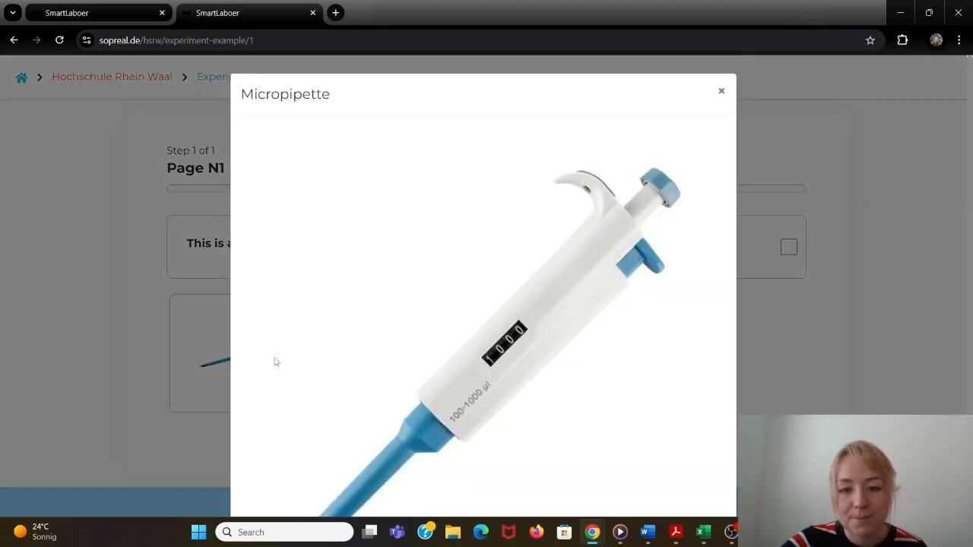
{"action": "left_click", "coordinate": [121, 325]}
- Create a Video step on Page N1 with the link of the open YouTube video "How to pipette correctly" as its source
{"action": "left_click", "coordinate": [76, 13]}
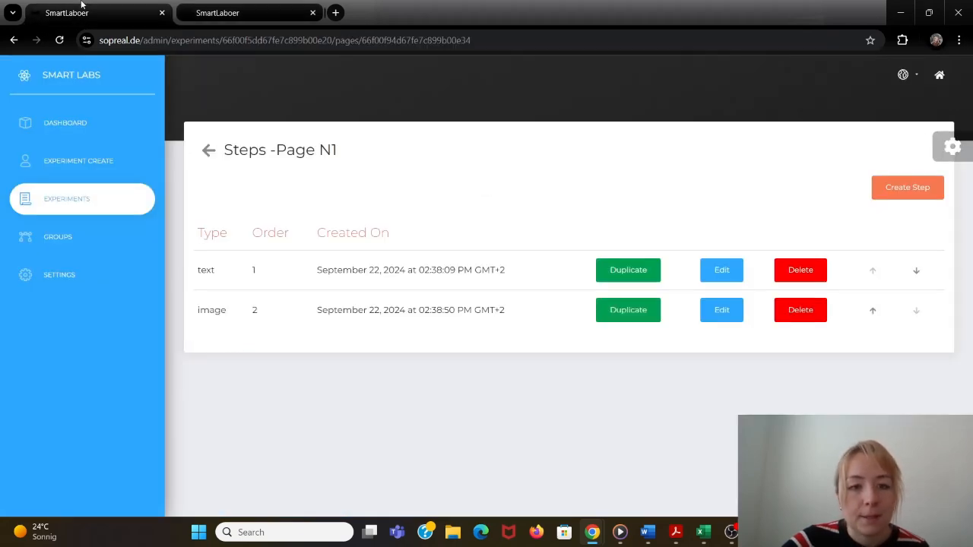
{"action": "left_click", "coordinate": [907, 196]}
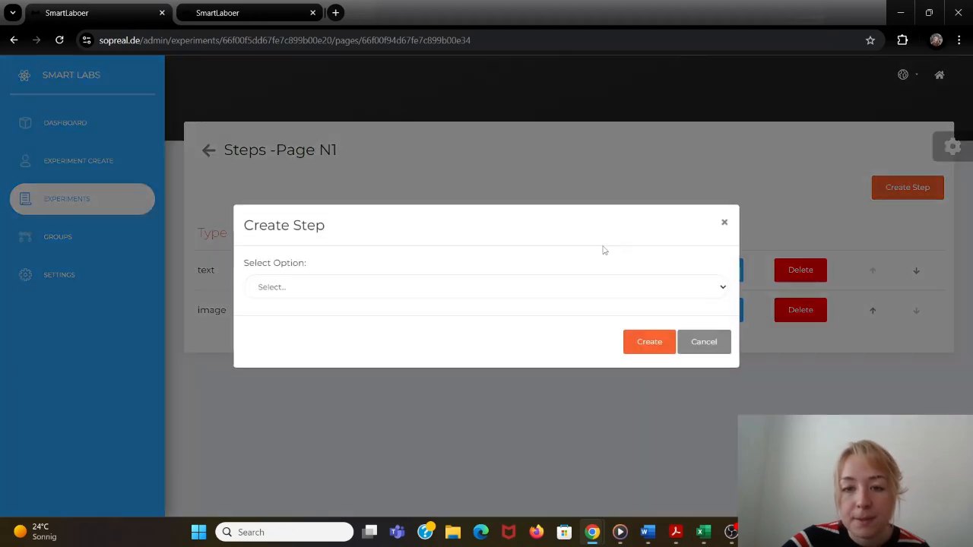
{"action": "left_click", "coordinate": [576, 287]}
{"action": "left_click", "coordinate": [535, 350]}
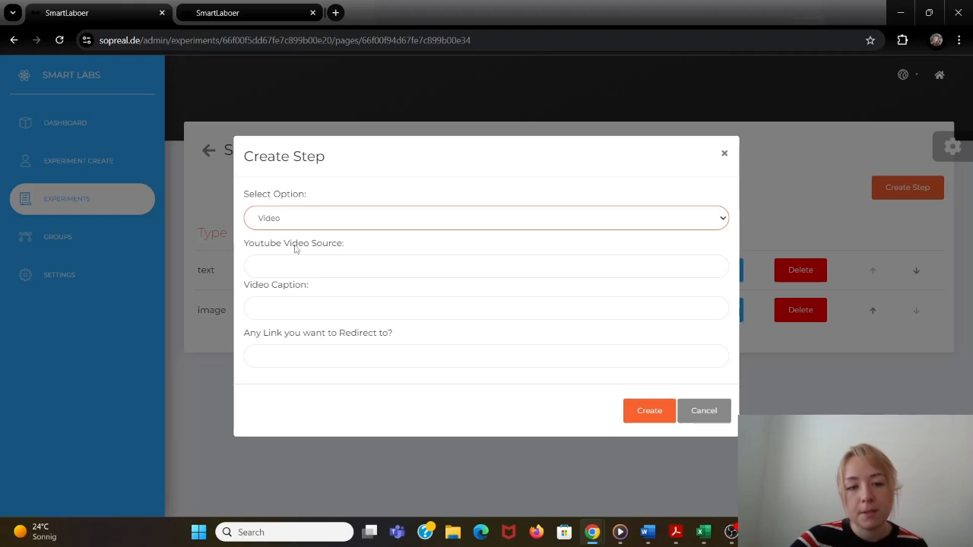
{"action": "mouse_move", "coordinate": [592, 532]}
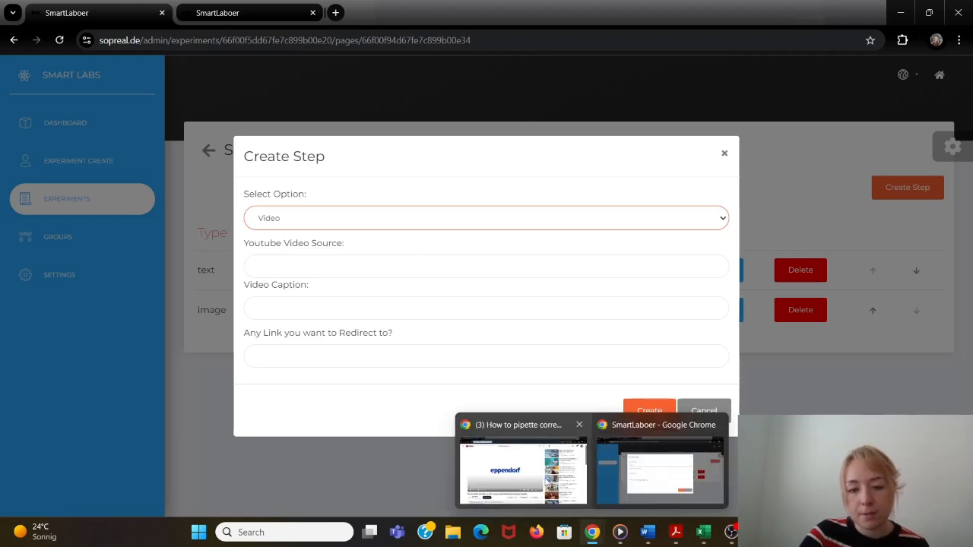
{"action": "left_click", "coordinate": [521, 464]}
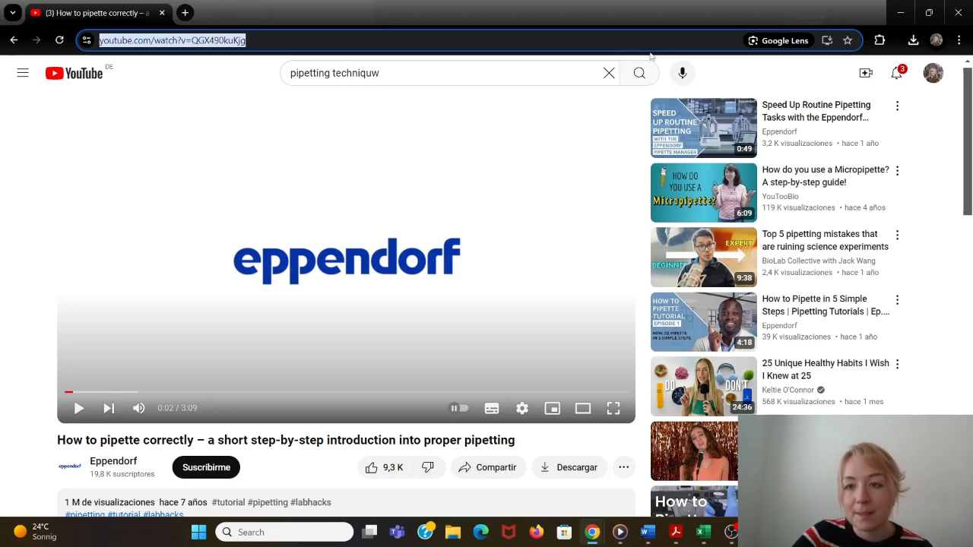
{"action": "left_click", "coordinate": [900, 12]}
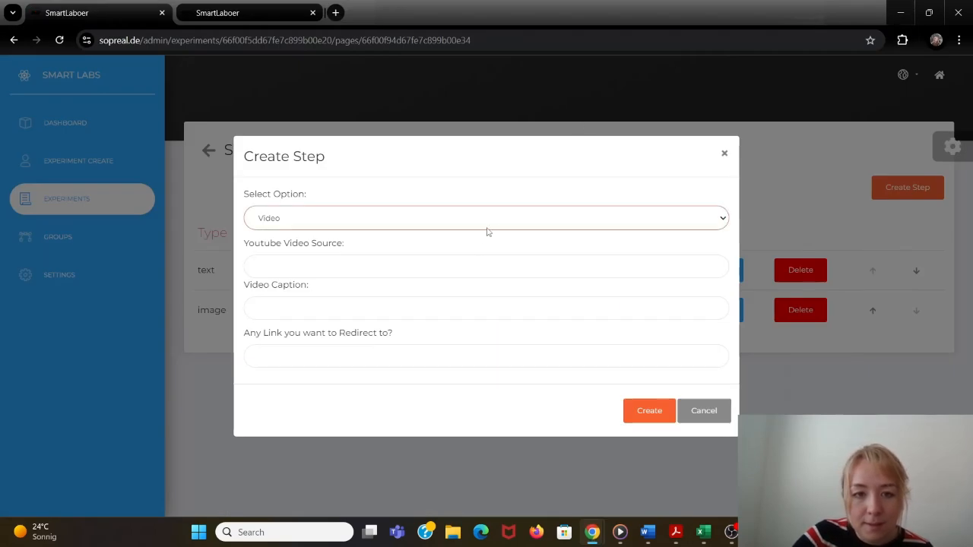
{"action": "left_click", "coordinate": [477, 264]}
{"action": "key", "text": "ctrl+v"}
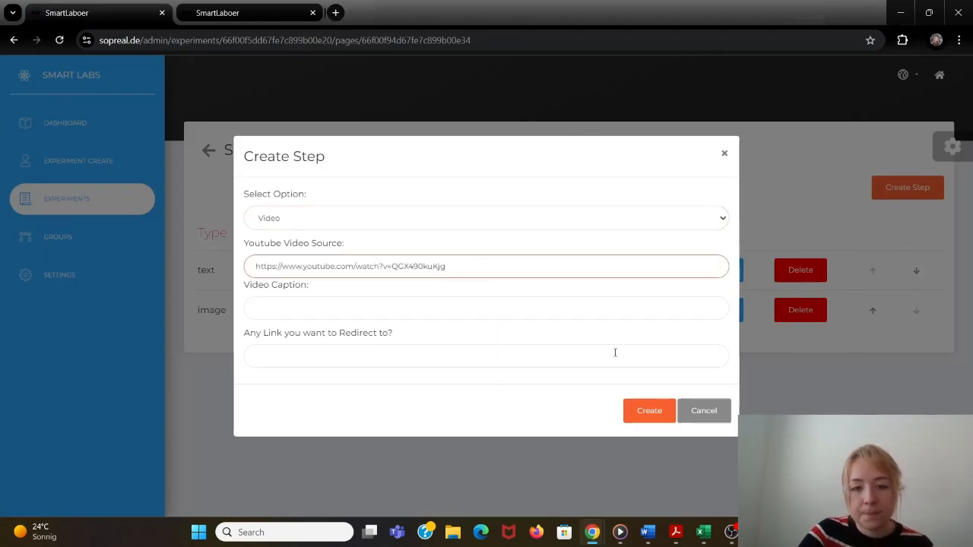
{"action": "left_click", "coordinate": [648, 411]}
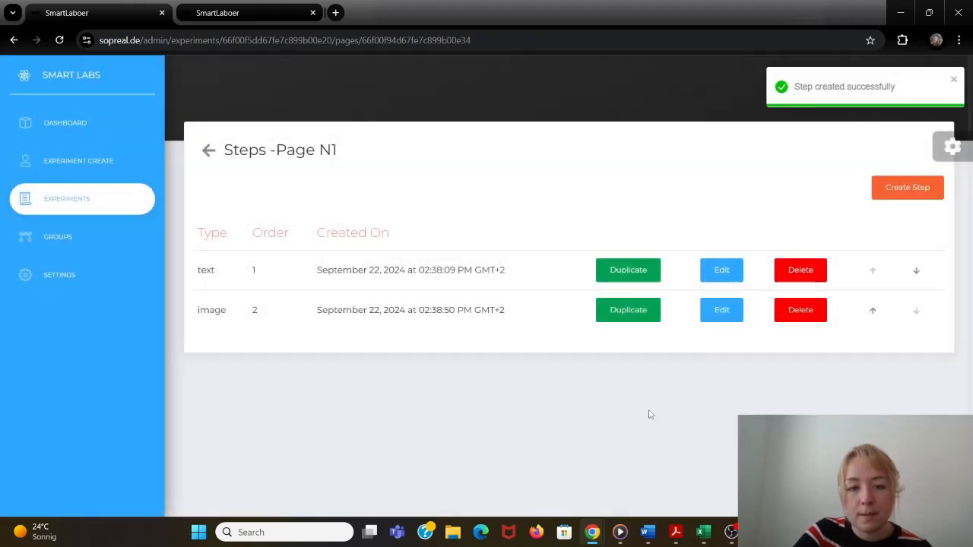
- Reload the public Experiment Example page, briefly play the new step's video, and close it
{"action": "left_click", "coordinate": [257, 13]}
{"action": "left_click", "coordinate": [267, 43]}
{"action": "key", "text": "Return"}
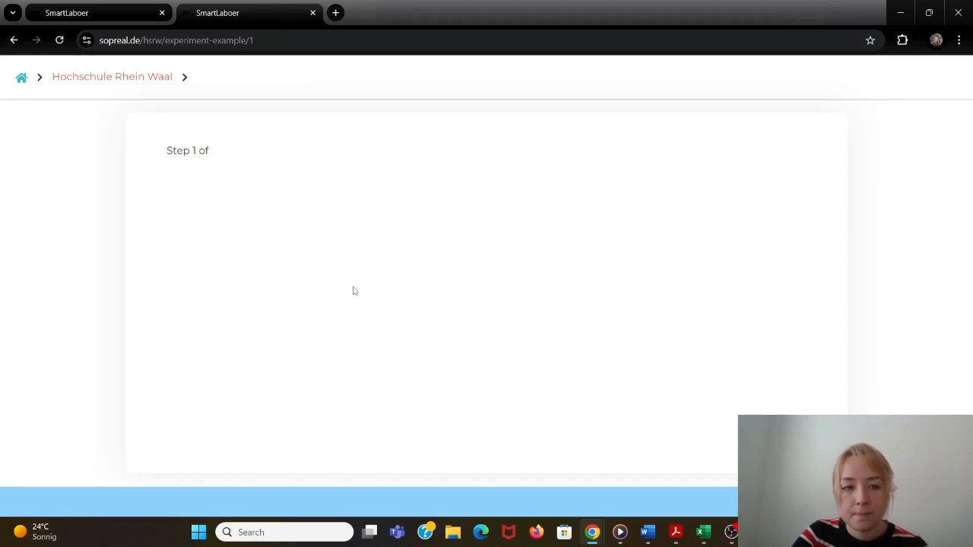
{"action": "scroll", "coordinate": [355, 291], "scroll_direction": "down", "scroll_amount": 1}
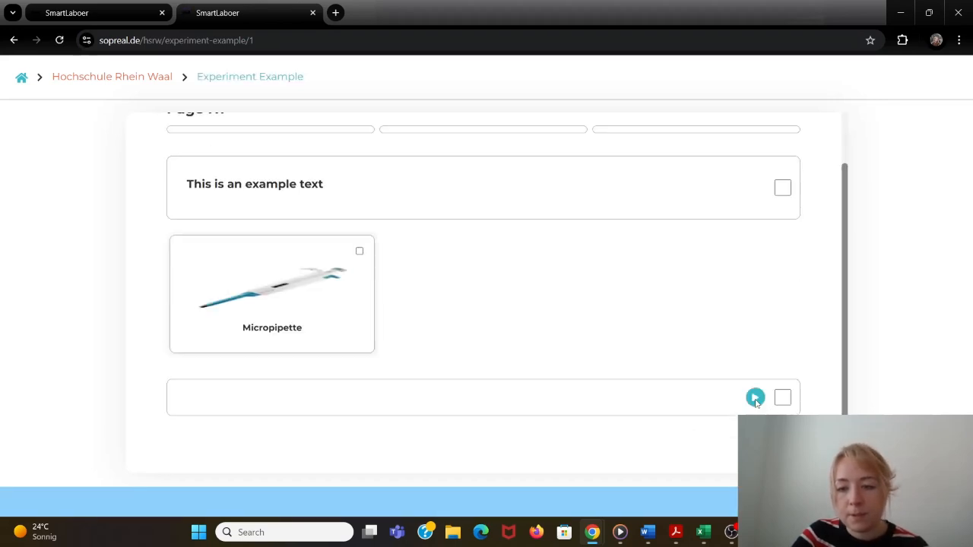
{"action": "left_click", "coordinate": [755, 397]}
{"action": "left_click", "coordinate": [489, 303]}
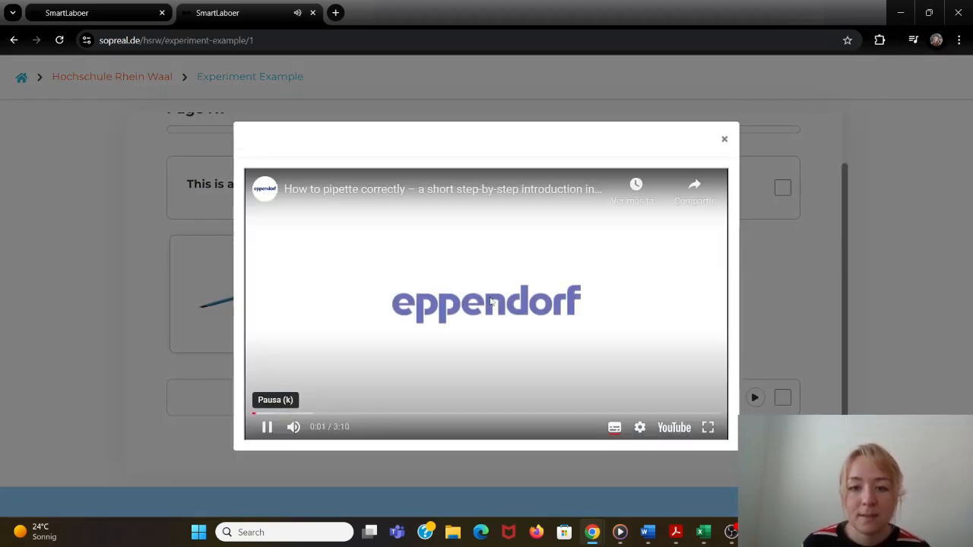
{"action": "left_click", "coordinate": [491, 303]}
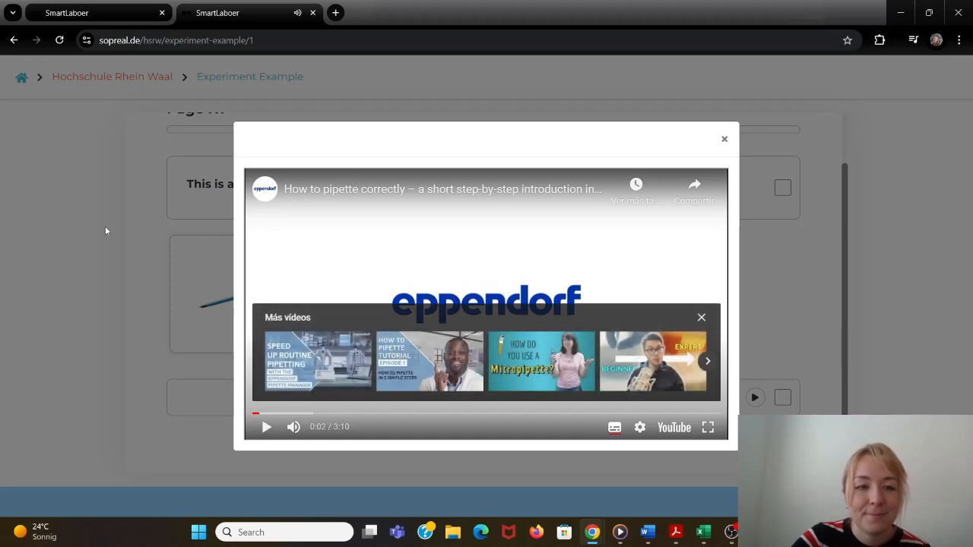
{"action": "left_click", "coordinate": [105, 226]}
- Start a new Question step of type MCQ on Page N1 with the question "4 + 4 ="
{"action": "left_click", "coordinate": [138, 24]}
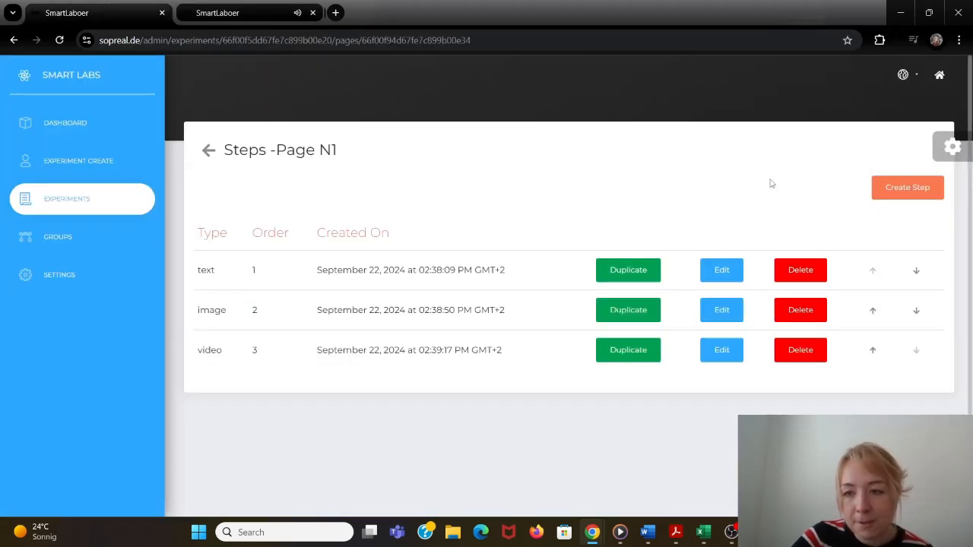
{"action": "left_click", "coordinate": [882, 187]}
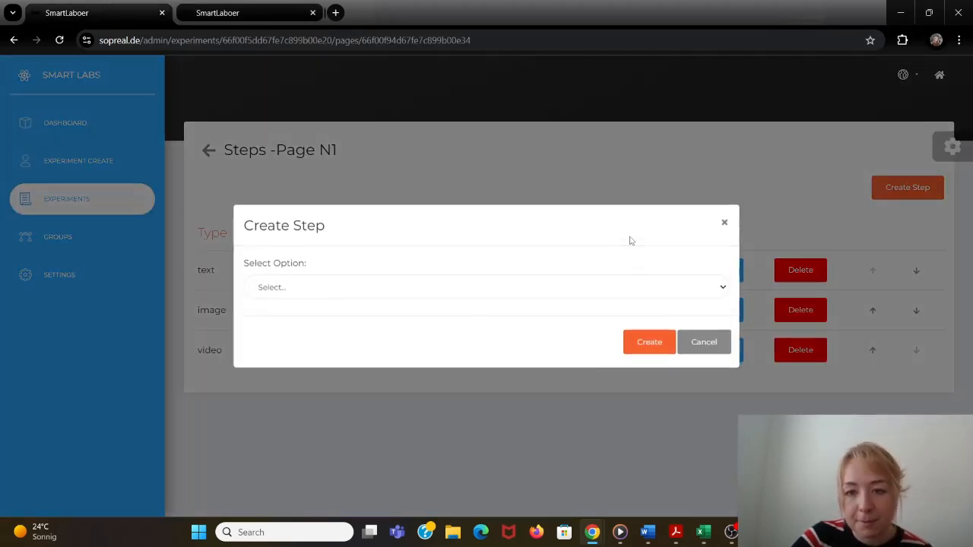
{"action": "left_click", "coordinate": [598, 285]}
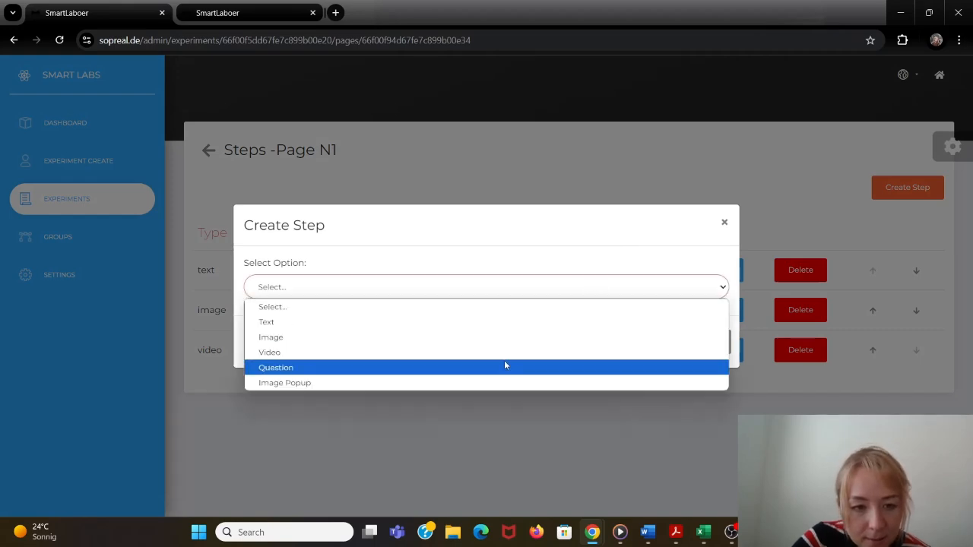
{"action": "left_click", "coordinate": [505, 361]}
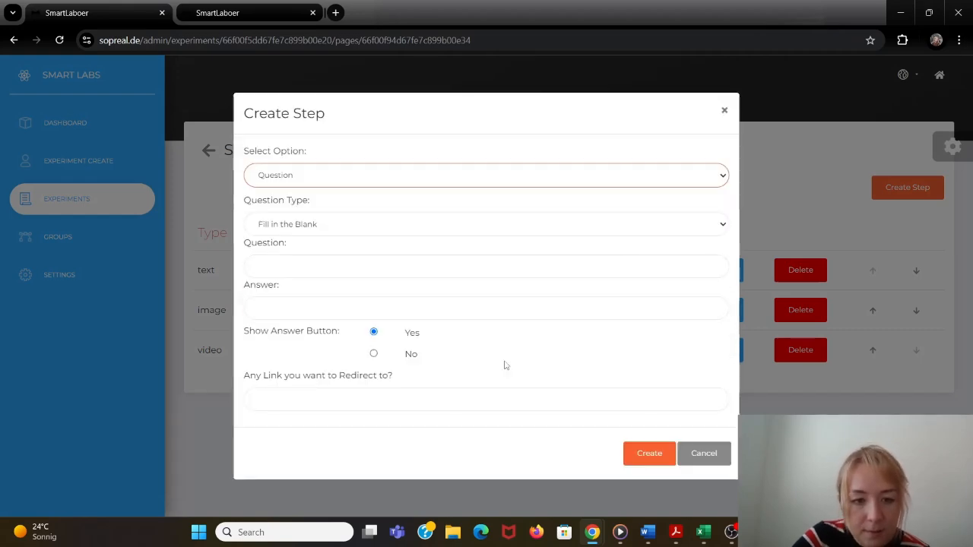
{"action": "left_click", "coordinate": [483, 227]}
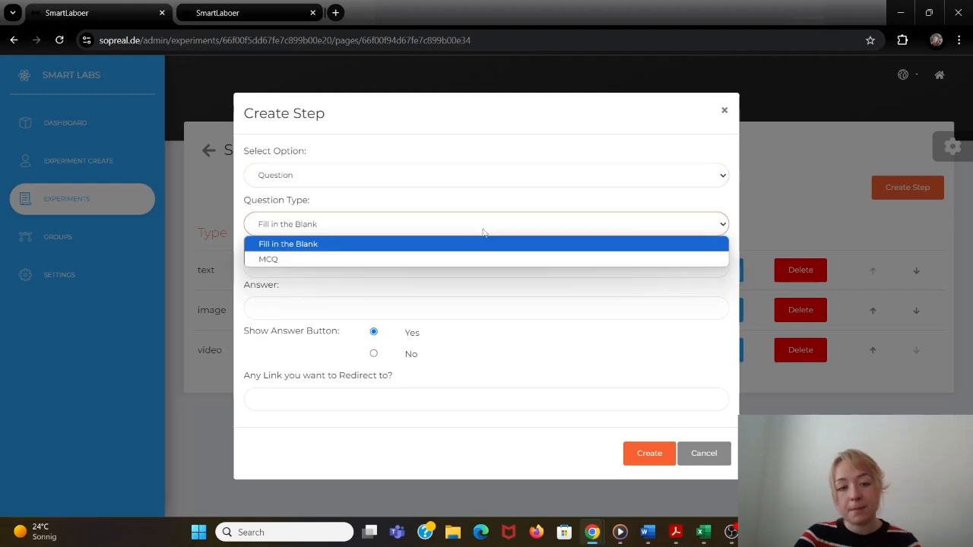
{"action": "left_click", "coordinate": [373, 259]}
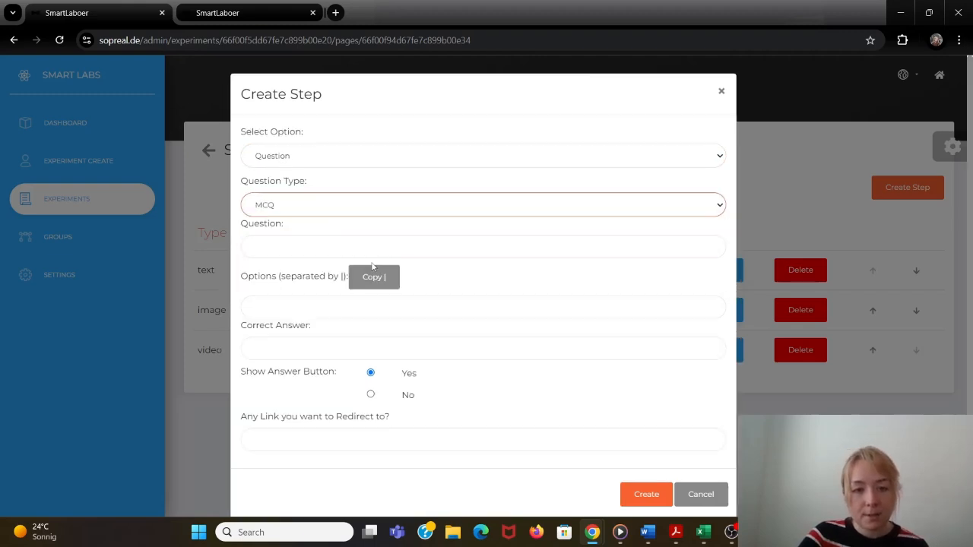
{"action": "left_click", "coordinate": [353, 236]}
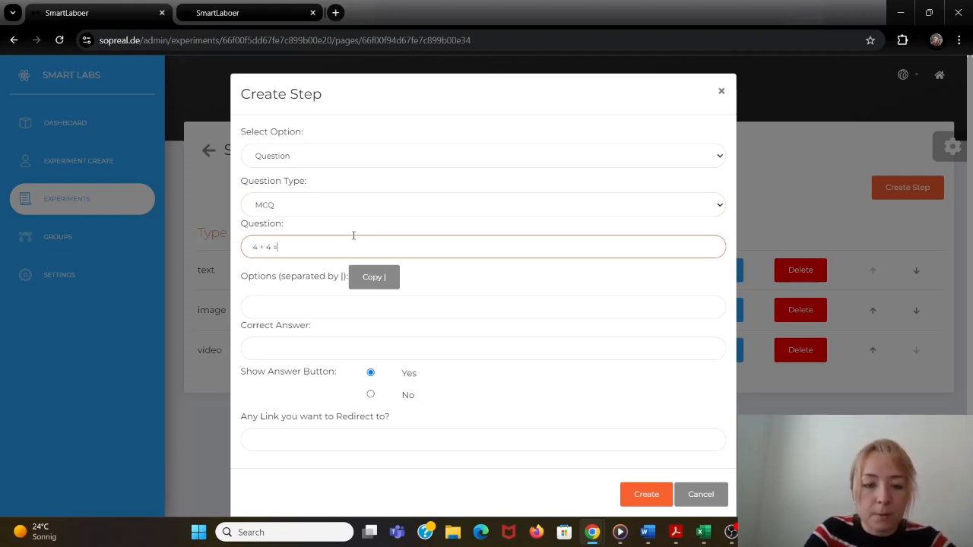
- Enter the answer options "4 | 7 | 8 | 9" with 8 as the correct answer and create the question step
{"action": "left_click", "coordinate": [373, 279]}
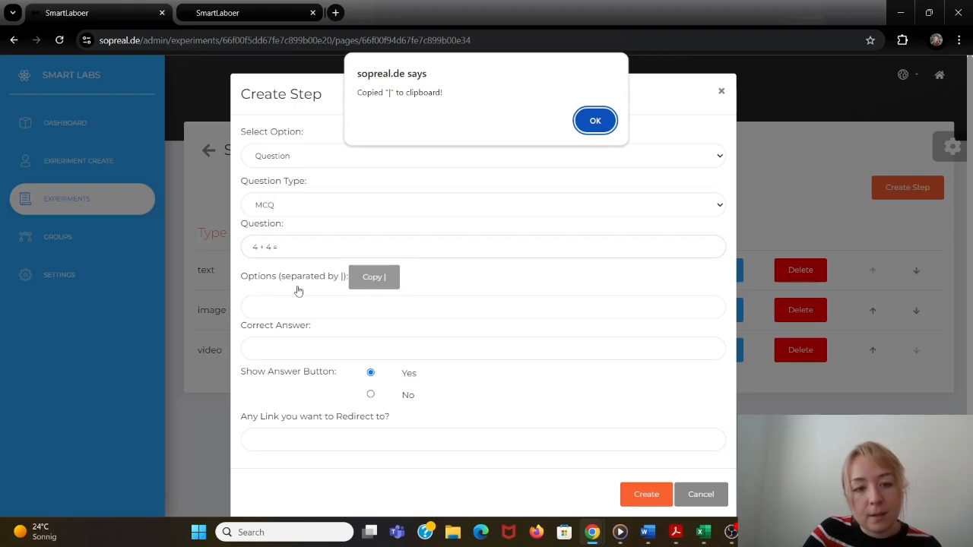
{"action": "left_click", "coordinate": [591, 121]}
{"action": "left_click", "coordinate": [332, 308]}
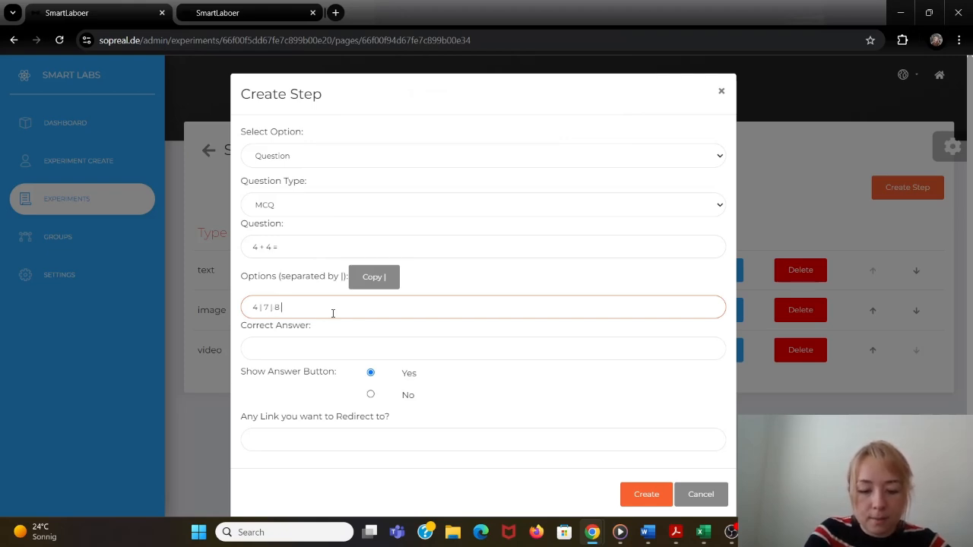
{"action": "left_click", "coordinate": [332, 339]}
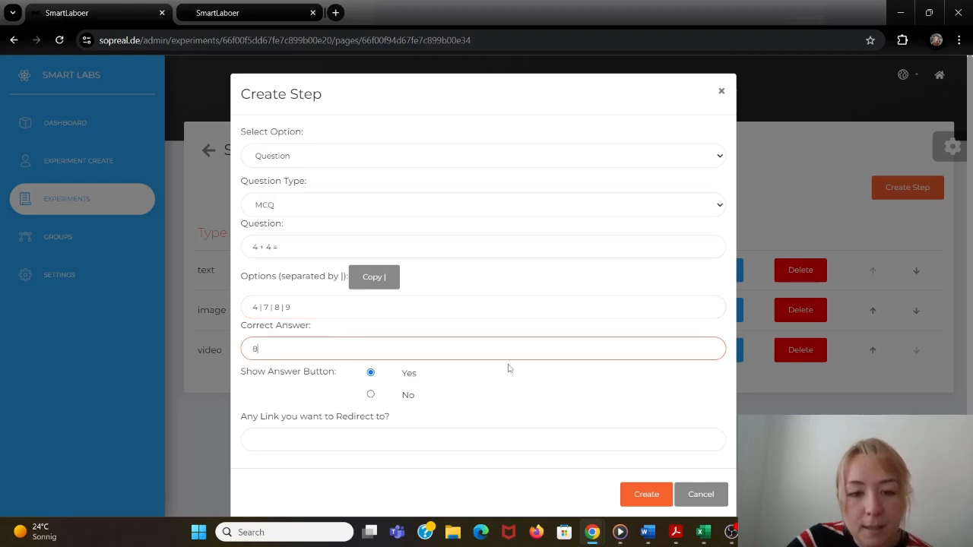
{"action": "type", "text": "8"}
{"action": "left_click", "coordinate": [659, 494]}
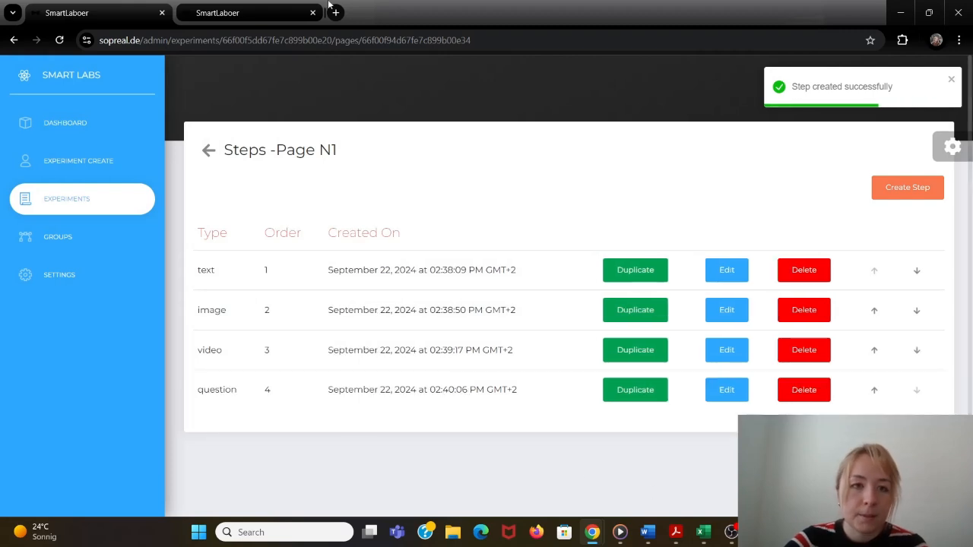
- Reload the public Experiment Example page and view the new "4 + 4 =" question step
{"action": "left_click", "coordinate": [274, 7]}
{"action": "left_click", "coordinate": [59, 40]}
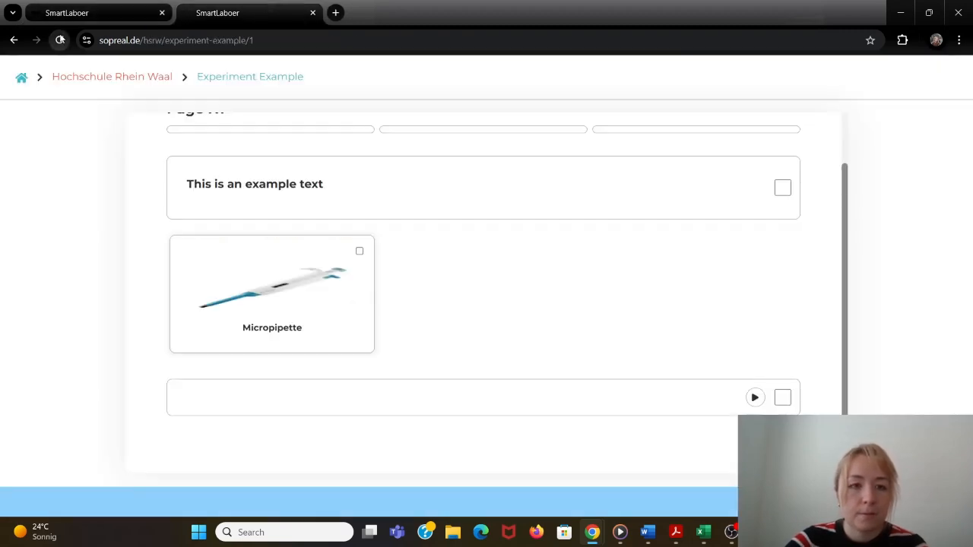
{"action": "scroll", "coordinate": [159, 180], "scroll_direction": "down", "scroll_amount": 4}
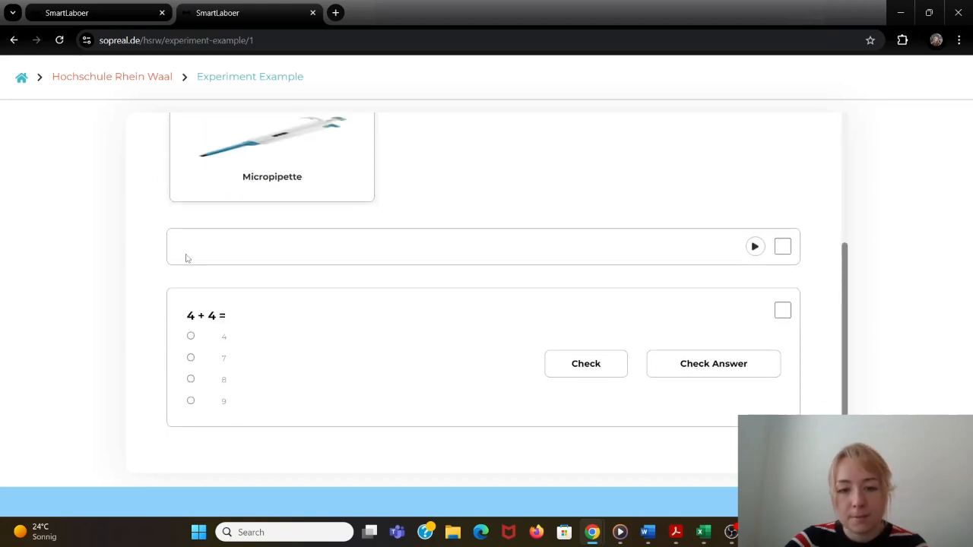
- Return to the experiment's page list in the admin area and create an unlocked page titled "Page N2" with order 2
{"action": "left_click", "coordinate": [61, 12]}
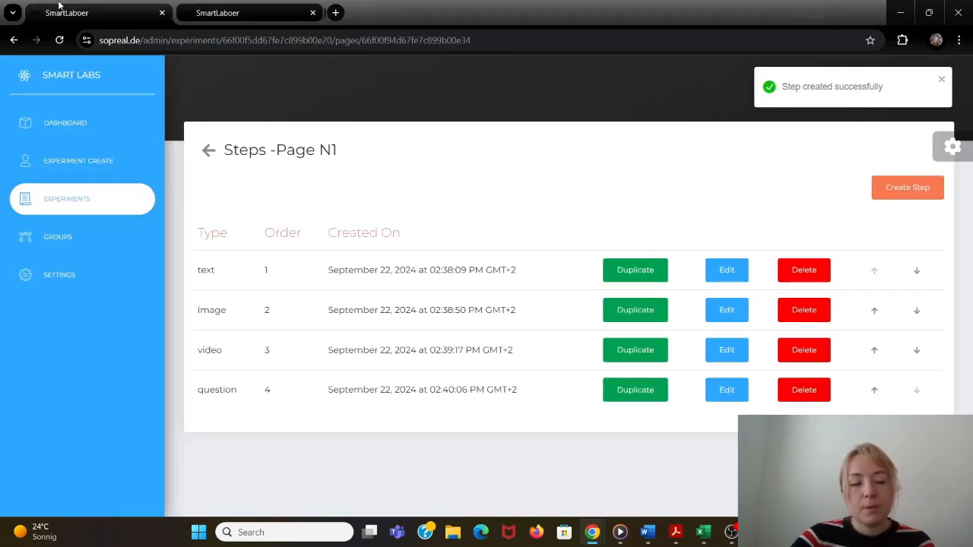
{"action": "left_click", "coordinate": [208, 148]}
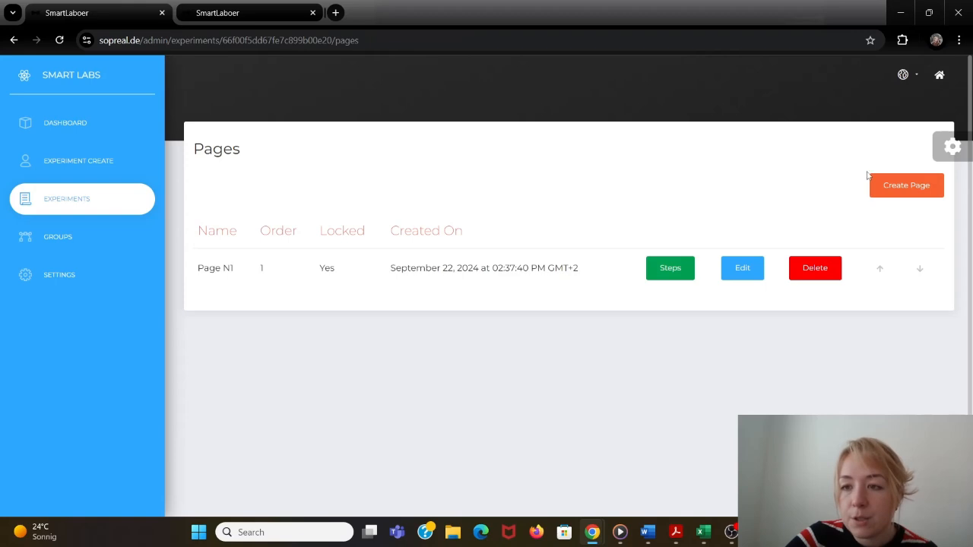
{"action": "left_click", "coordinate": [895, 185]}
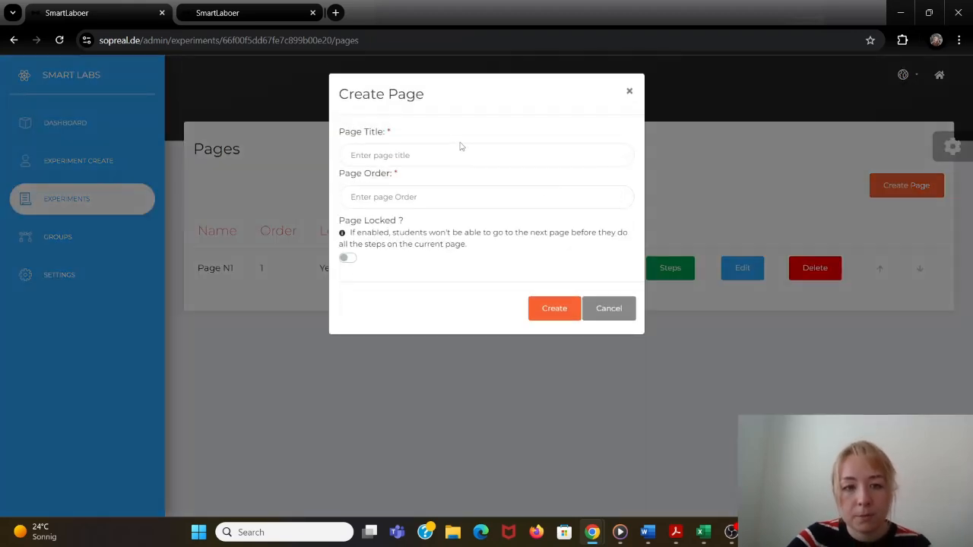
{"action": "left_click", "coordinate": [454, 155]}
{"action": "type", "text": "ag"}
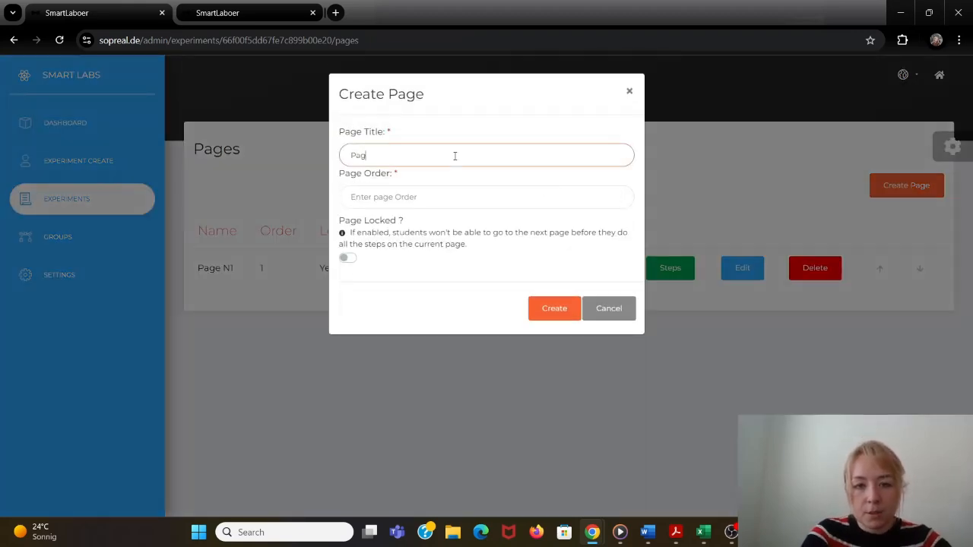
{"action": "type", "text": "age N2"}
{"action": "left_click", "coordinate": [464, 197]}
{"action": "type", "text": "2"}
{"action": "left_click", "coordinate": [555, 308]}
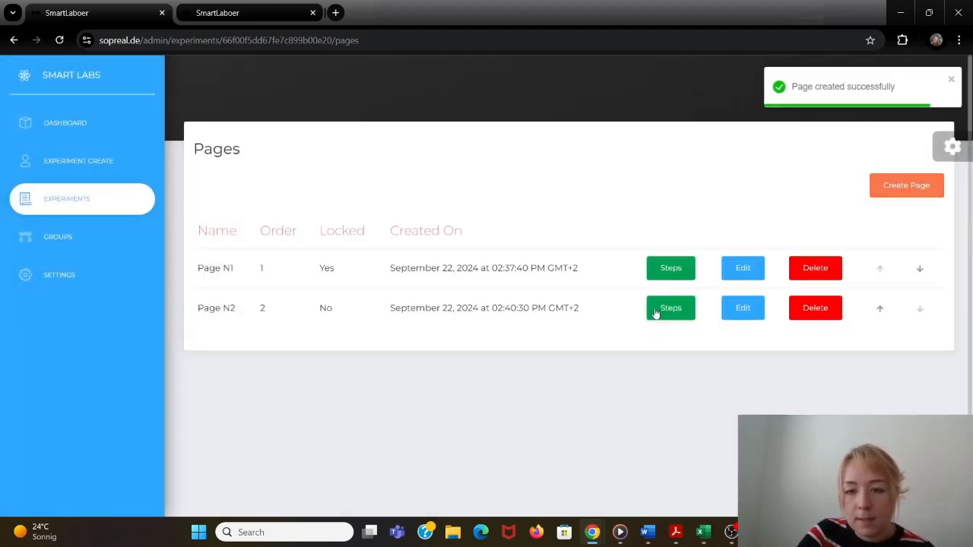
- Start a new Image Popup step on Page N2 and upload the file pipetting.png from Downloads
{"action": "left_click", "coordinate": [655, 312]}
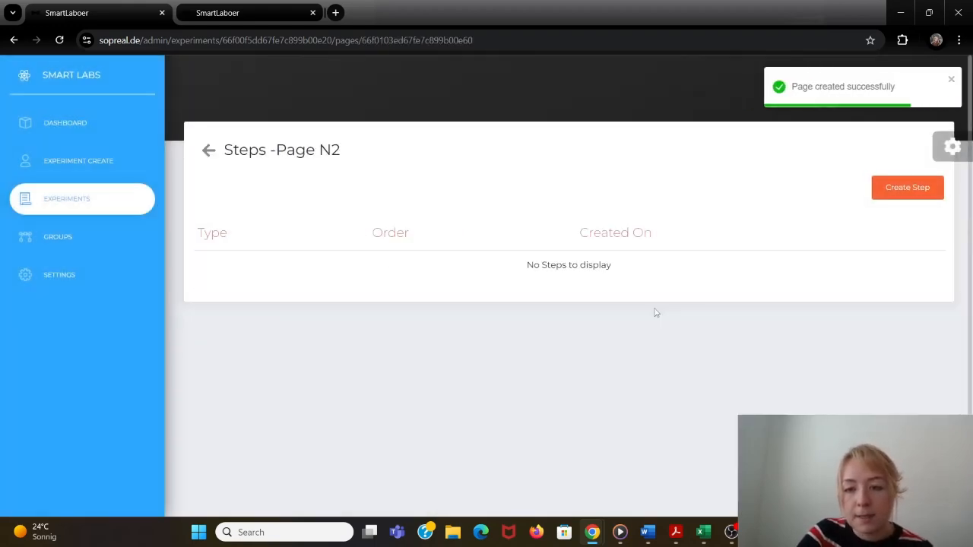
{"action": "left_click", "coordinate": [892, 194]}
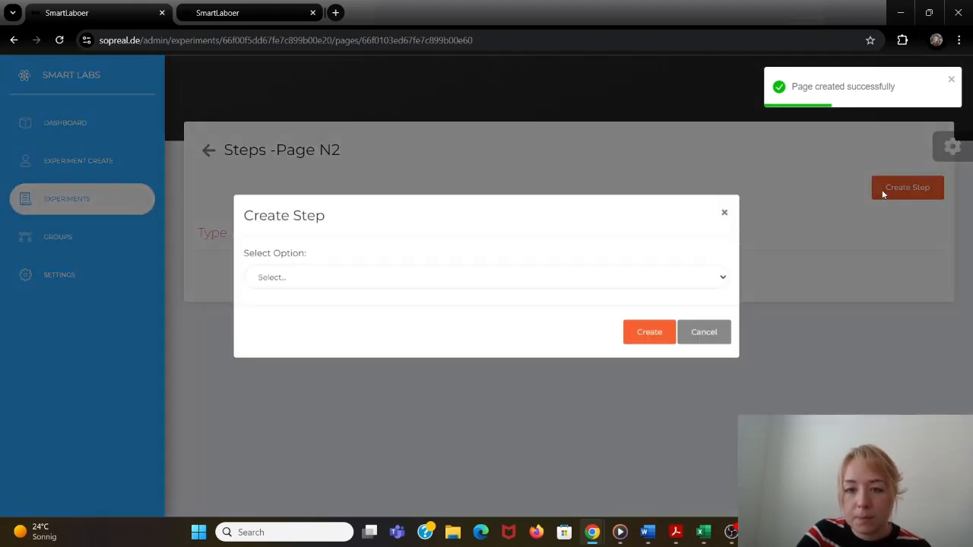
{"action": "left_click", "coordinate": [574, 287]}
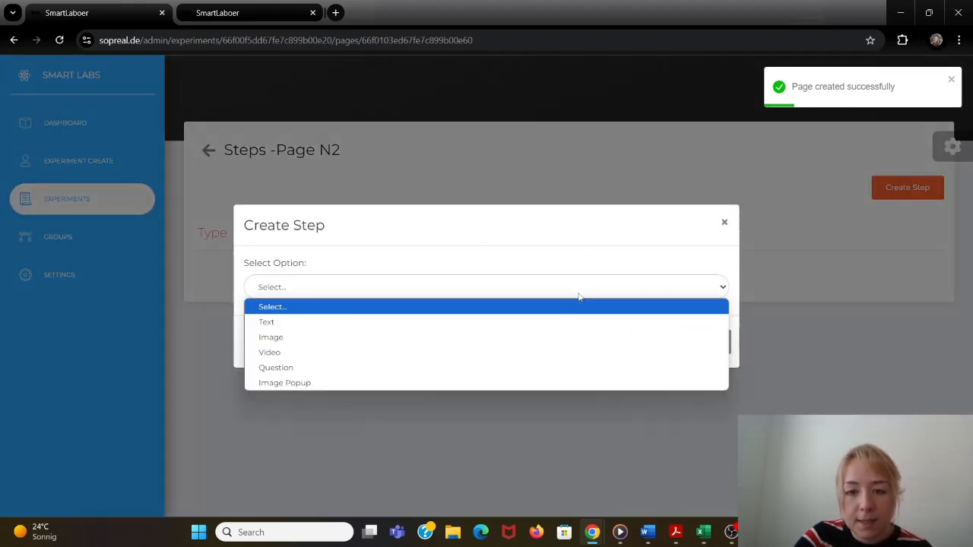
{"action": "left_click", "coordinate": [525, 383]}
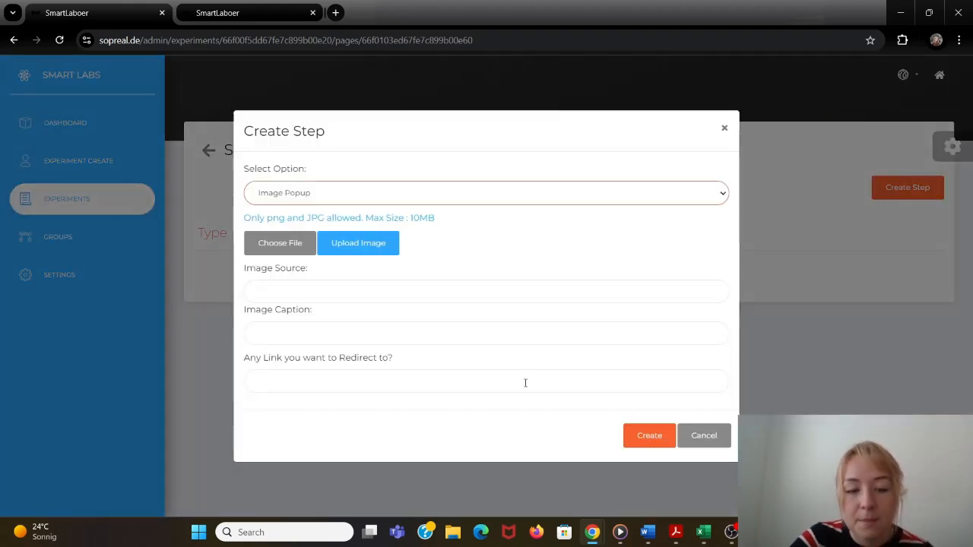
{"action": "left_click", "coordinate": [278, 253]}
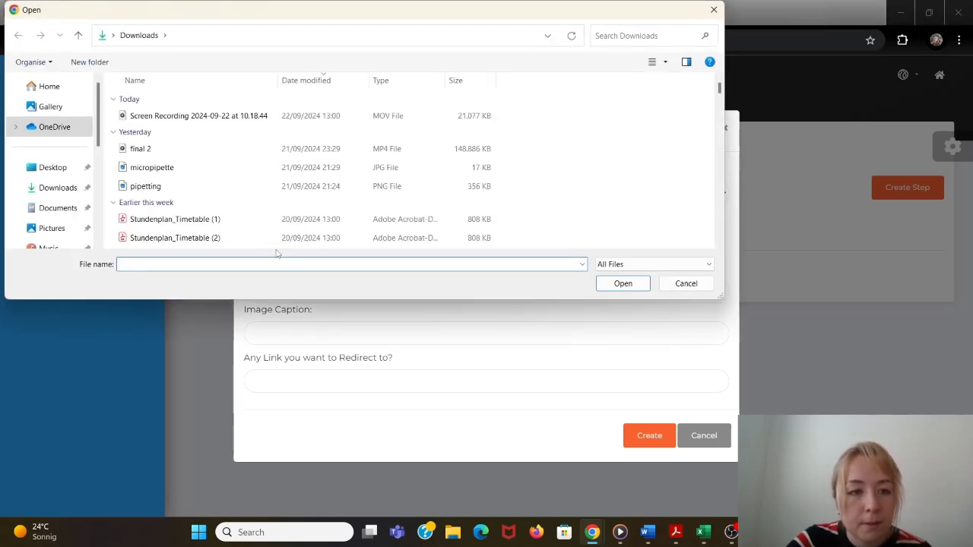
{"action": "left_click", "coordinate": [257, 187]}
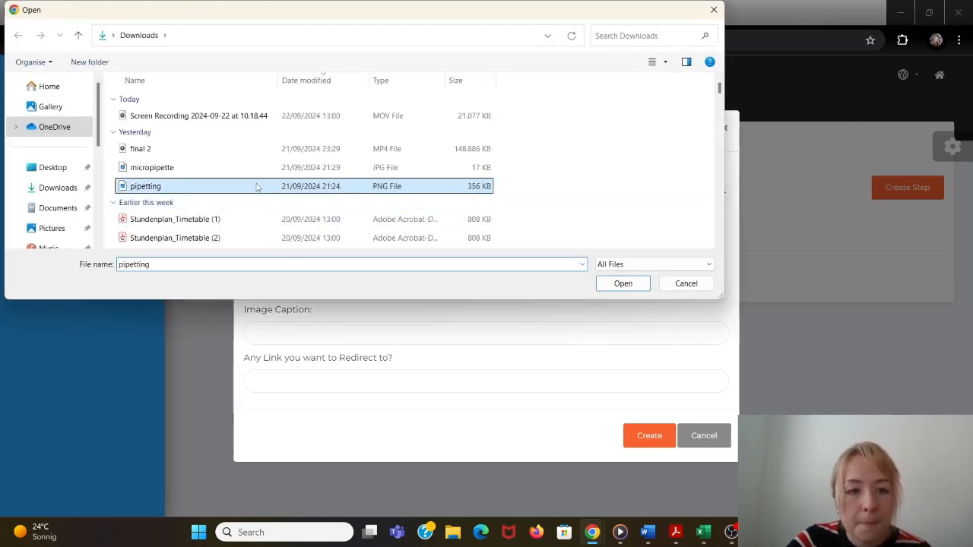
{"action": "left_click", "coordinate": [622, 283]}
{"action": "left_click", "coordinate": [376, 236]}
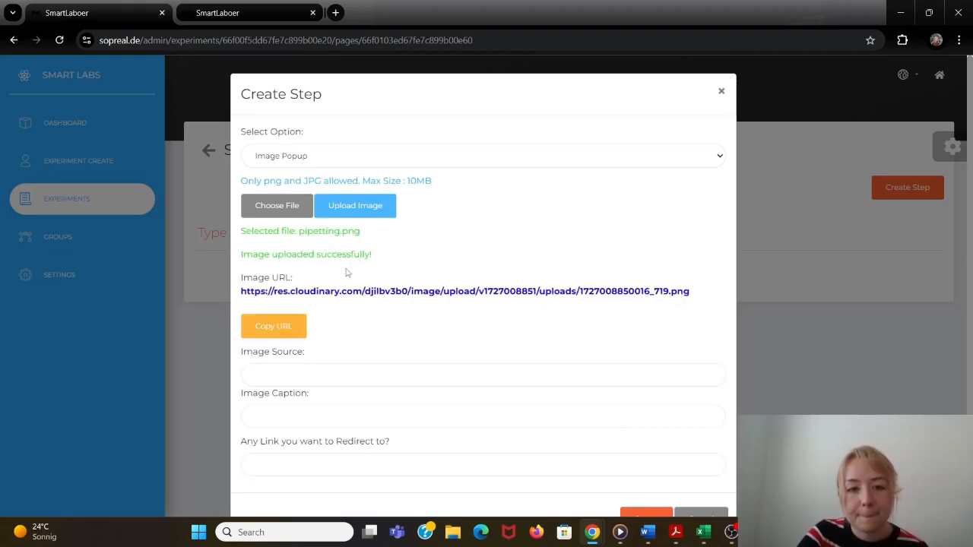
- Enter the uploaded pipetting image's URL as the image source and create the Image Popup step
{"action": "left_click", "coordinate": [272, 374]}
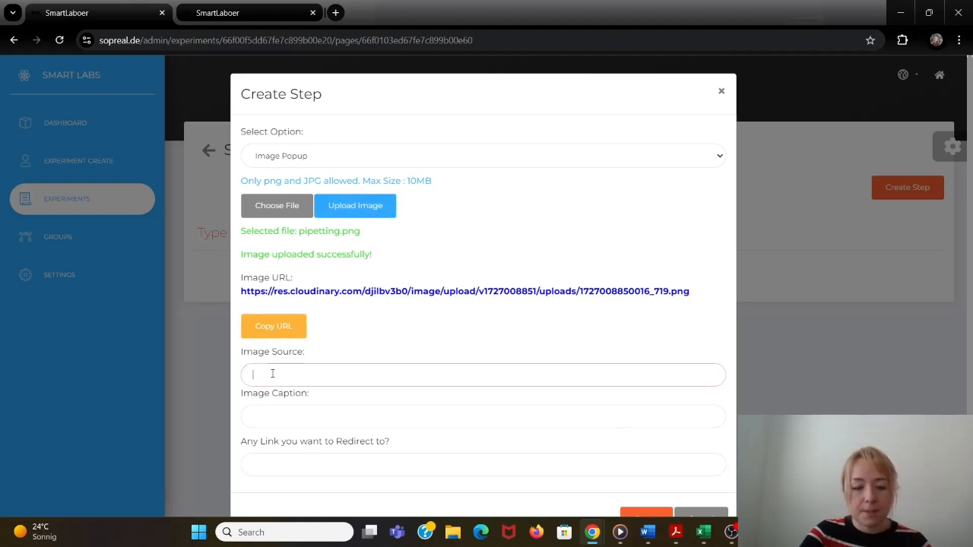
{"action": "key", "text": "ctrl+v"}
{"action": "scroll", "coordinate": [499, 490], "scroll_direction": "down", "scroll_amount": 1}
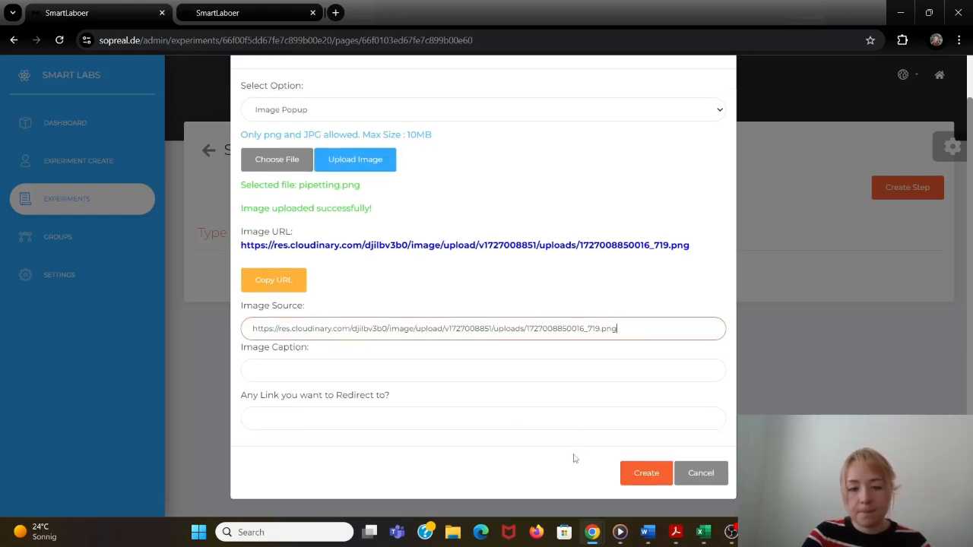
{"action": "left_click", "coordinate": [643, 473]}
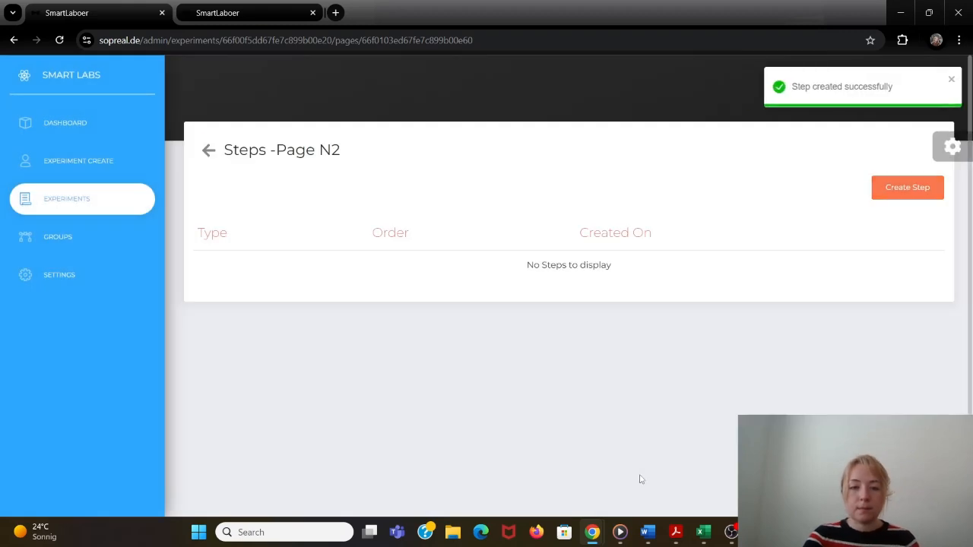
- Go back to the admin page list and reload the public Experiment Example page
{"action": "left_click", "coordinate": [207, 150]}
{"action": "left_click", "coordinate": [224, 18]}
{"action": "left_click", "coordinate": [218, 41]}
{"action": "key", "text": "Return"}
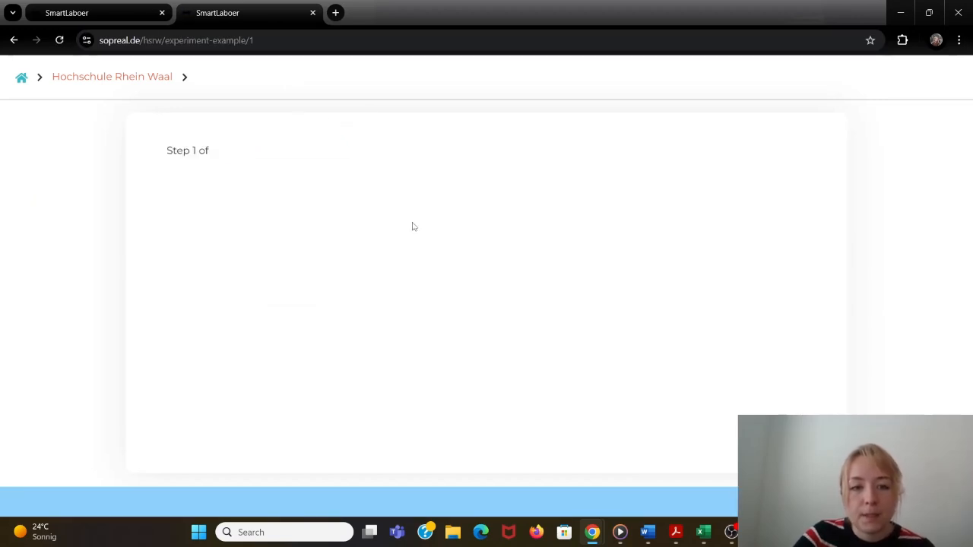
- Mark the text, Micropipette image and video steps on the public Page N1 as done
{"action": "left_click", "coordinate": [782, 251]}
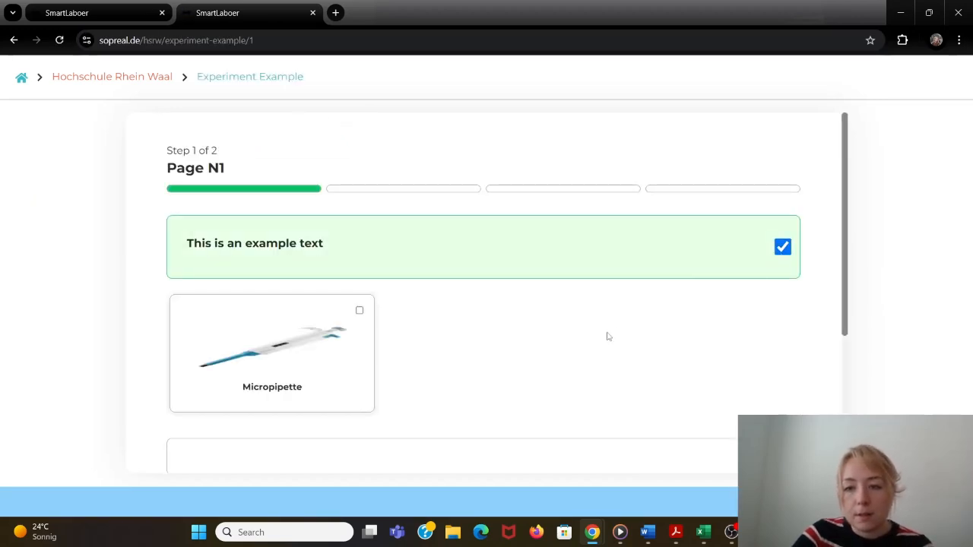
{"action": "scroll", "coordinate": [608, 334], "scroll_direction": "down", "scroll_amount": 1}
{"action": "left_click", "coordinate": [359, 251]}
{"action": "scroll", "coordinate": [643, 337], "scroll_direction": "down", "scroll_amount": 3}
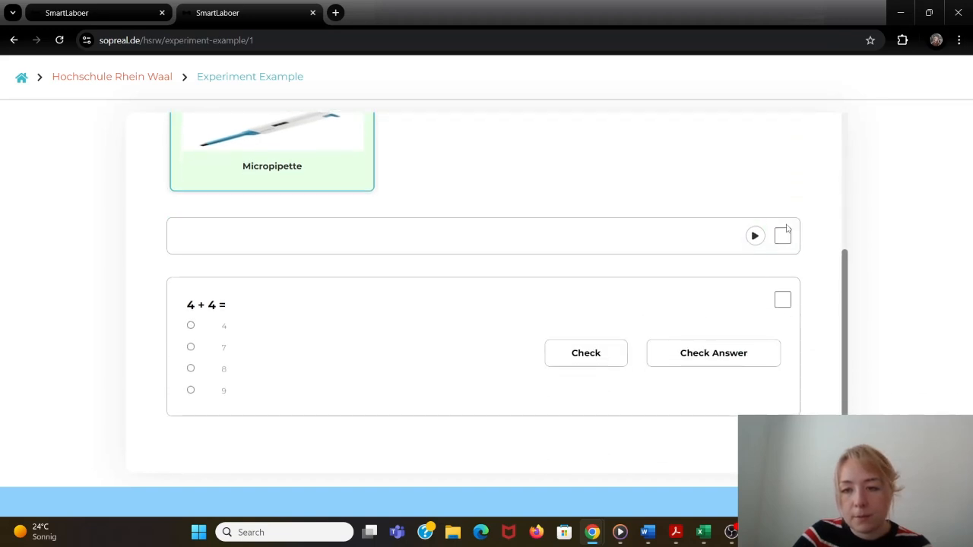
{"action": "left_click", "coordinate": [784, 238]}
- Check the wrong answer 7 for "4 + 4 =" and try to mark the question as done and continue to the next page
{"action": "left_click", "coordinate": [783, 301]}
{"action": "left_click", "coordinate": [191, 348]}
{"action": "left_click", "coordinate": [586, 359]}
{"action": "left_click", "coordinate": [782, 300]}
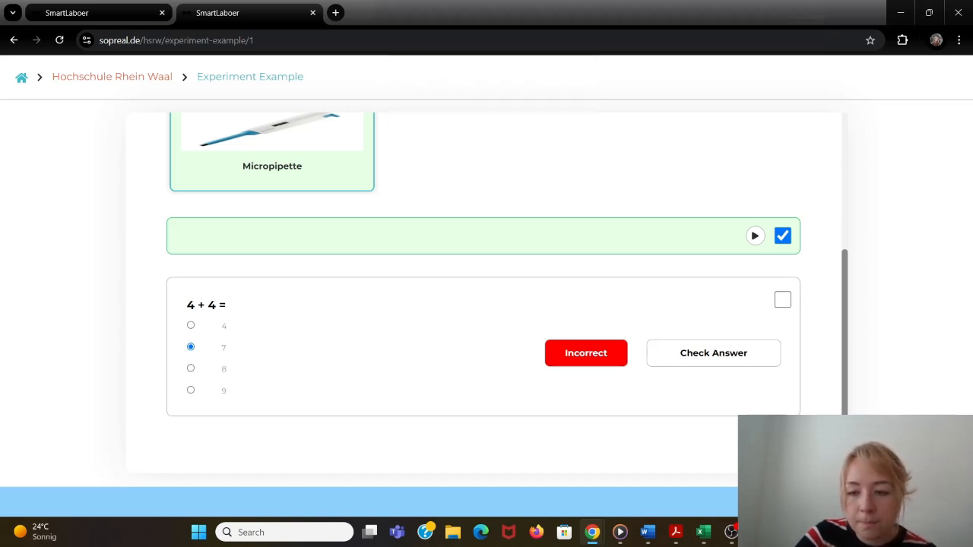
{"action": "left_click", "coordinate": [783, 447]}
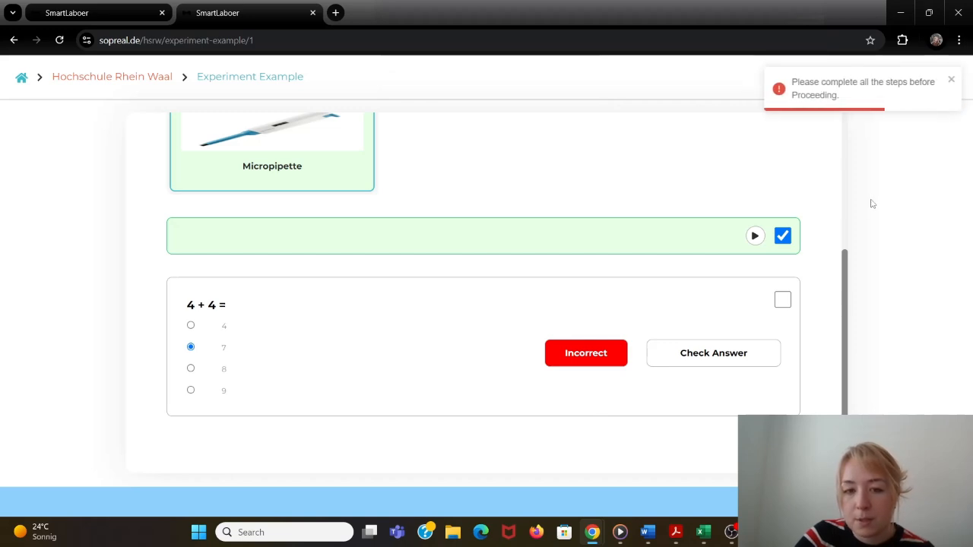
- Choose 8 as the answer to "4 + 4 =", check it, and mark the question step as done
{"action": "left_click", "coordinate": [191, 370]}
{"action": "left_click", "coordinate": [612, 349]}
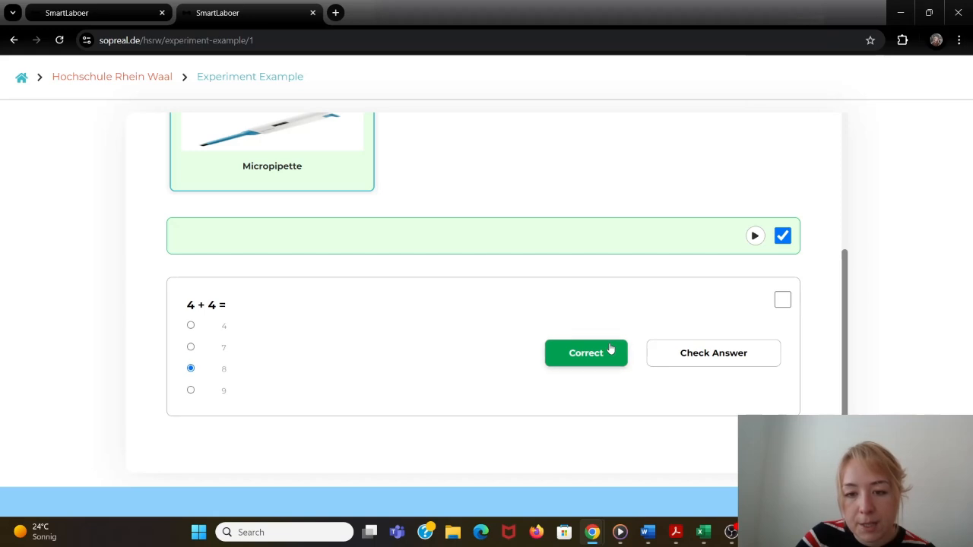
{"action": "left_click", "coordinate": [783, 299]}
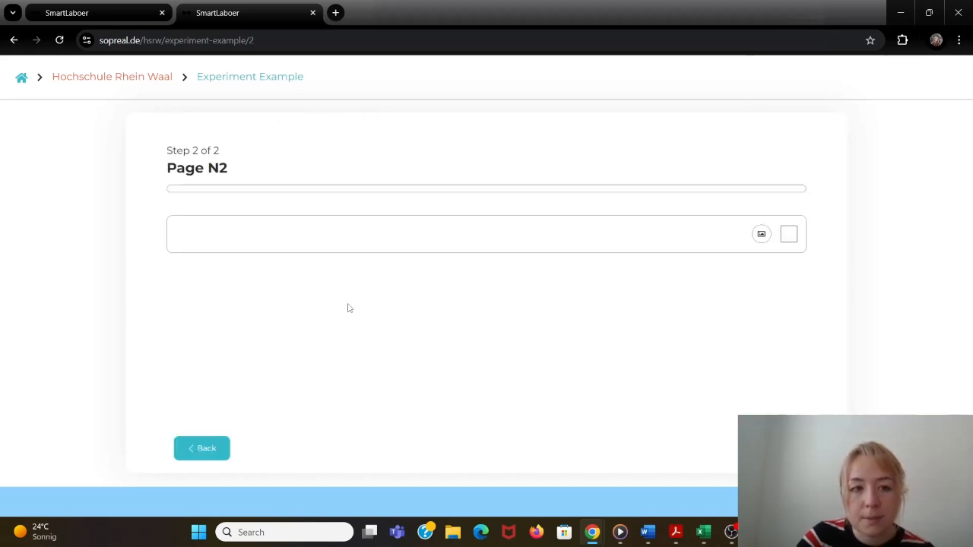
- View and close the pipetting image popup on public Page N2, mark its step as done, and return to the admin page list
{"action": "left_click", "coordinate": [761, 233]}
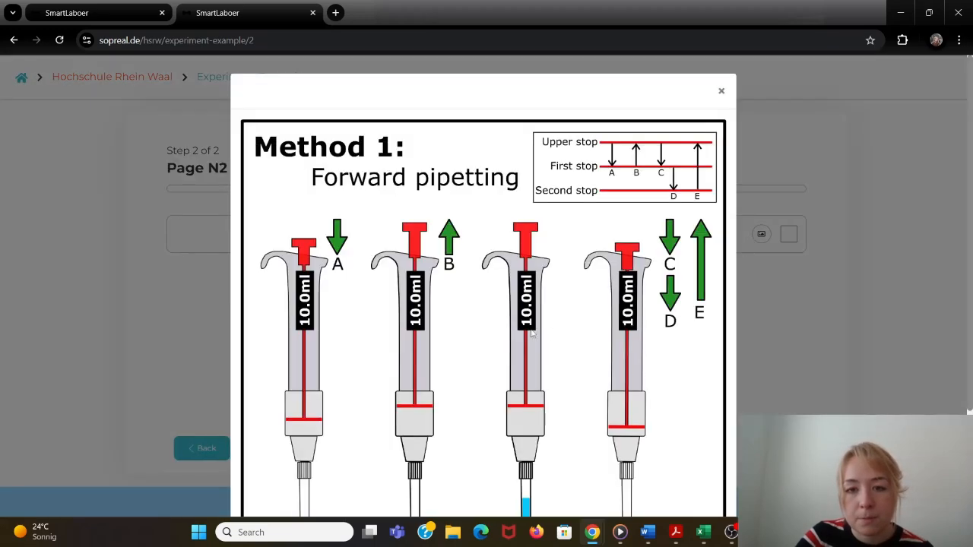
{"action": "left_click", "coordinate": [799, 289]}
{"action": "left_click", "coordinate": [789, 236]}
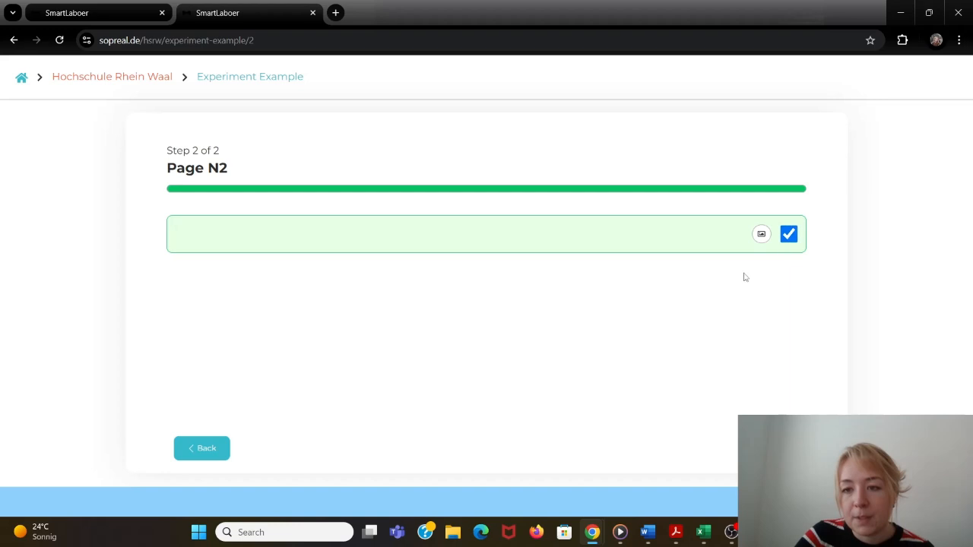
{"action": "left_click", "coordinate": [76, 10]}
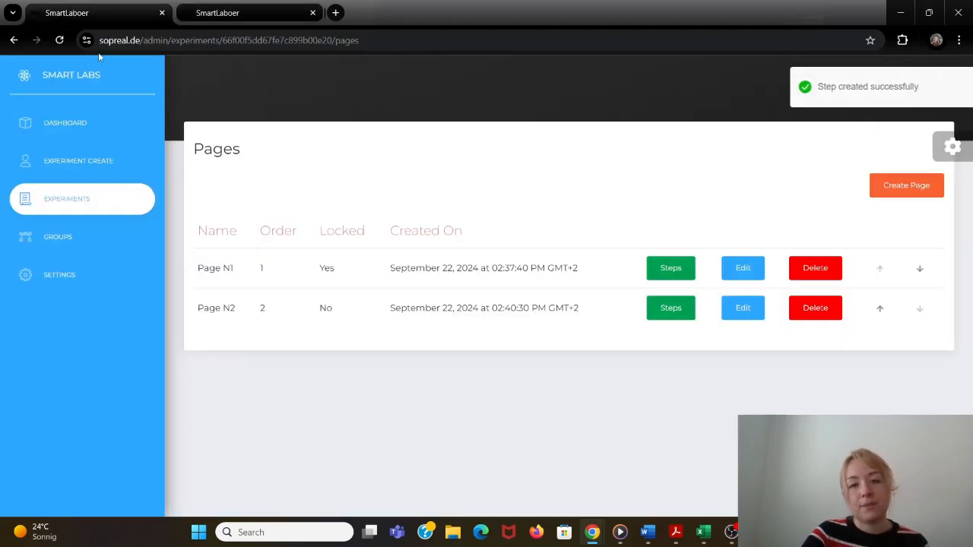